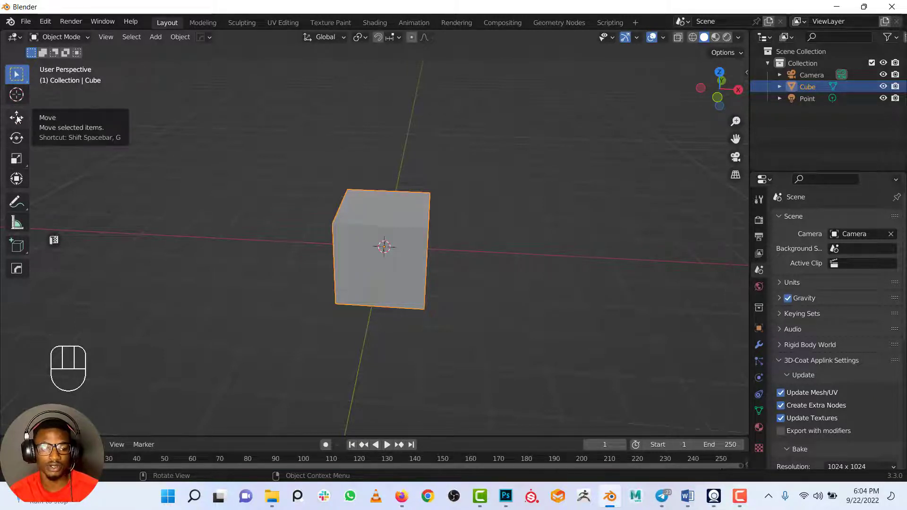
# Try moving the cube away from the origin with the Move tool and clear its location.
pyautogui.click(17, 118)
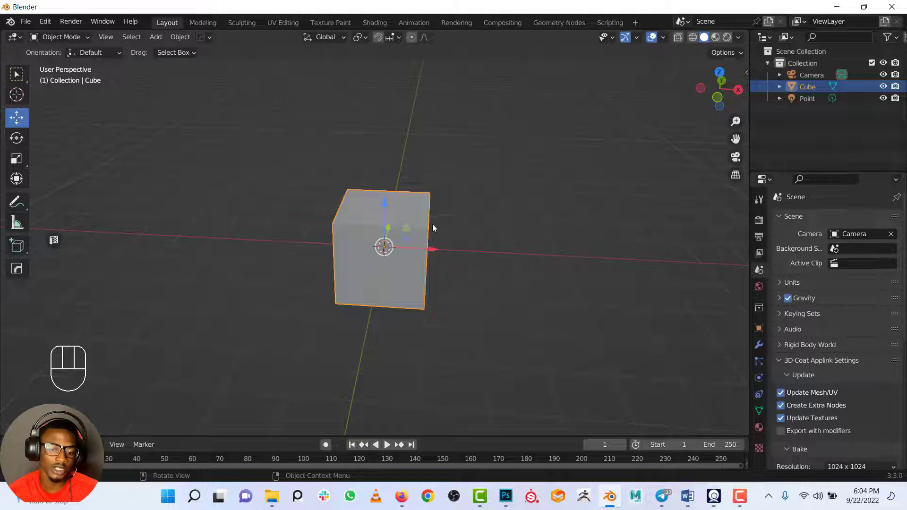
pyautogui.moveTo(431, 246); pyautogui.dragTo(404, 347)
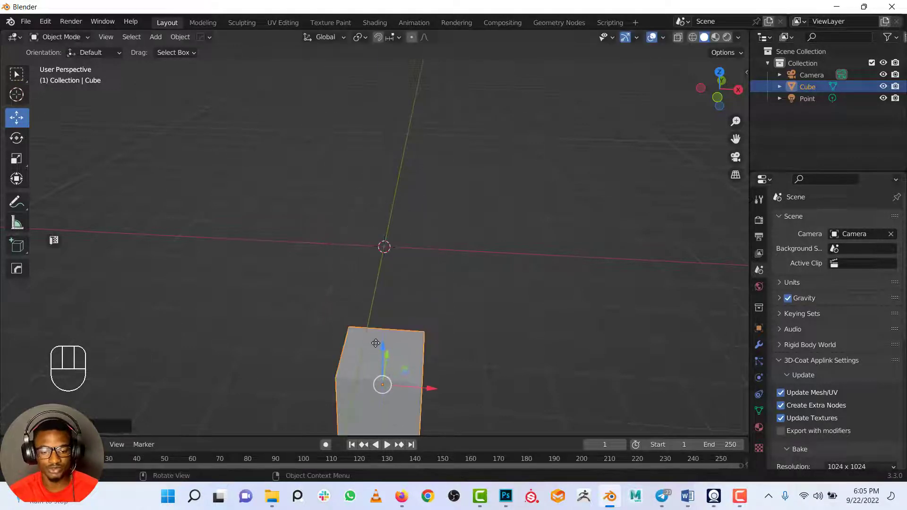
pyautogui.scroll(-2, 410, 282)
pyautogui.moveTo(409, 283); pyautogui.dragTo(484, 311, button='middle')
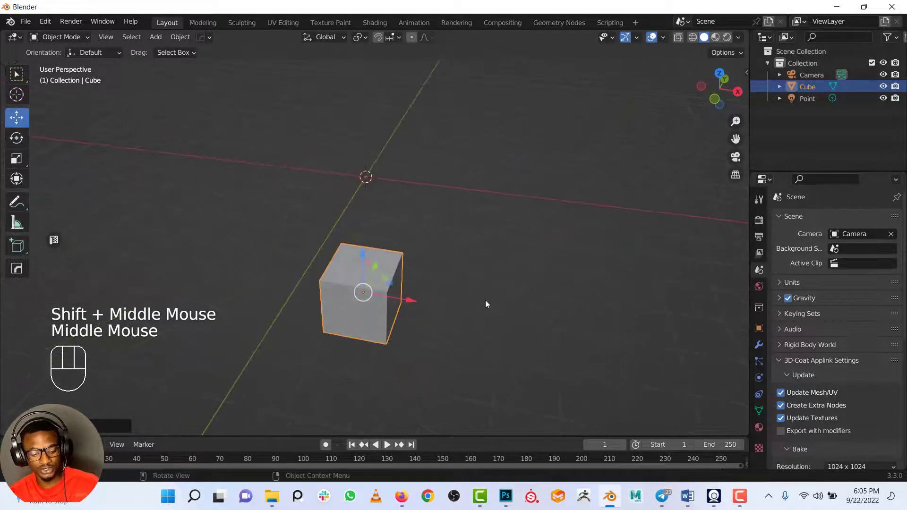
pyautogui.hotkey('alt', 'g')
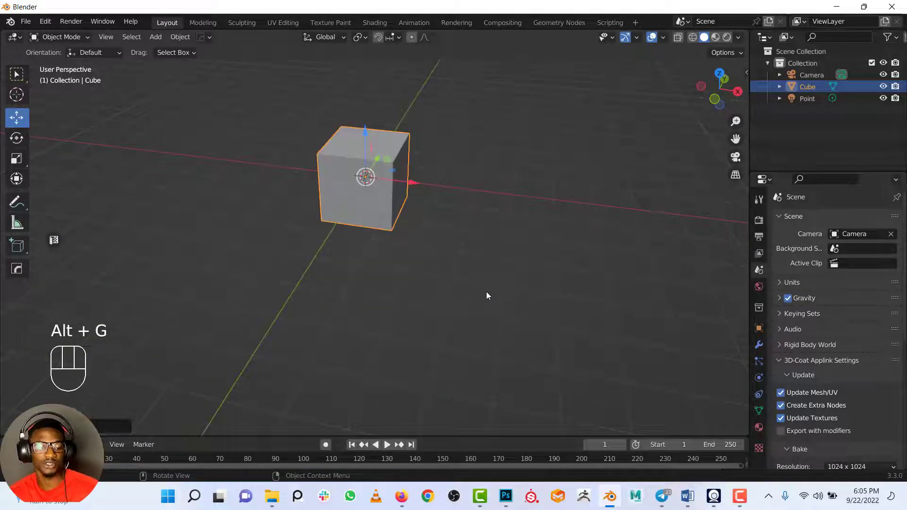
pyautogui.keyDown('shift'); pyautogui.moveTo(462, 224); pyautogui.dragTo(522, 306, button='middle'); pyautogui.keyUp('shift')
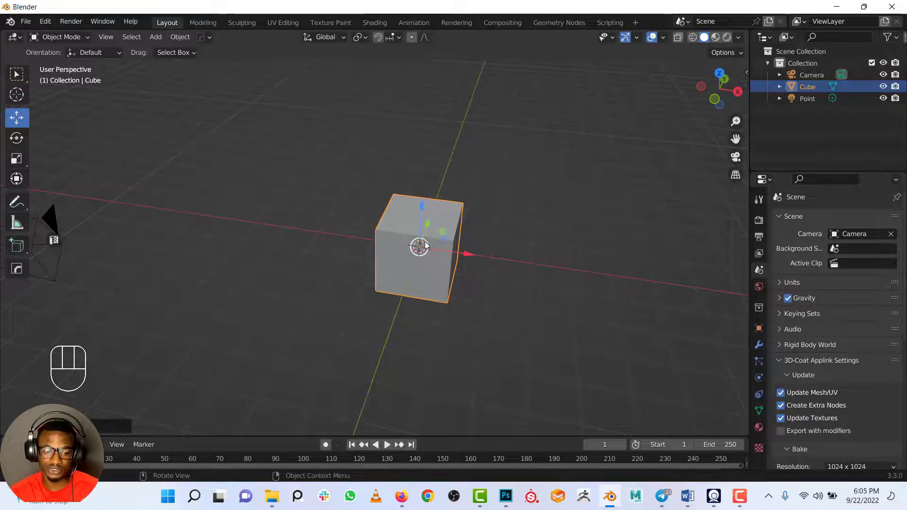
# Try a Grab move of the cube constrained to the global X, Y and Z axes, and cancel it.
pyautogui.click(15, 124)
pyautogui.click(17, 74)
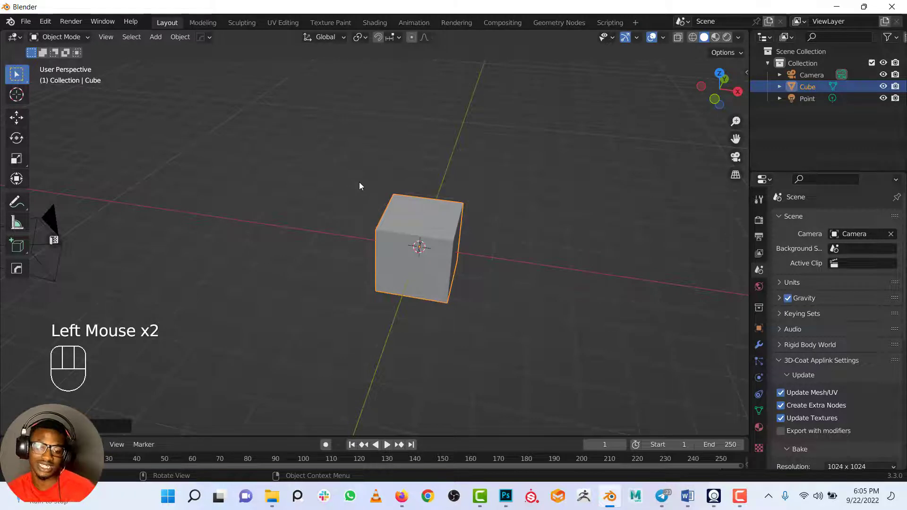
pyautogui.press('g')
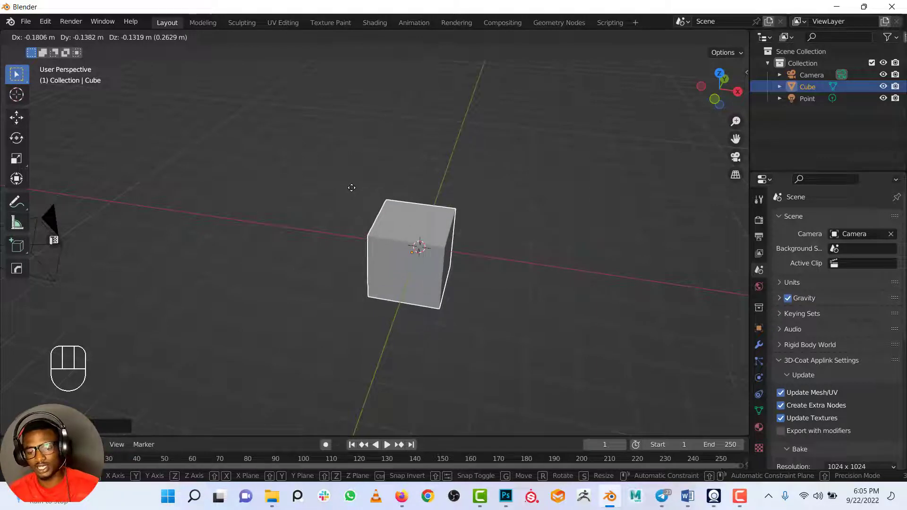
pyautogui.press('x')
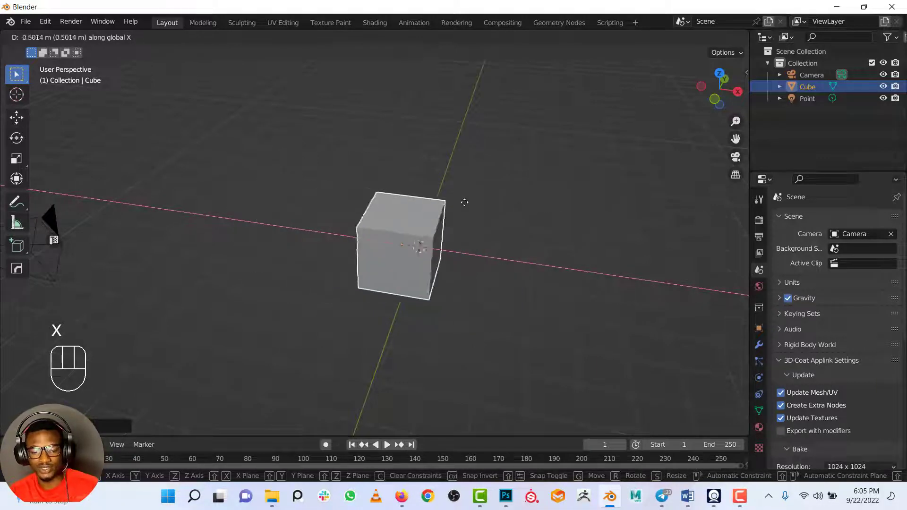
pyautogui.press('y')
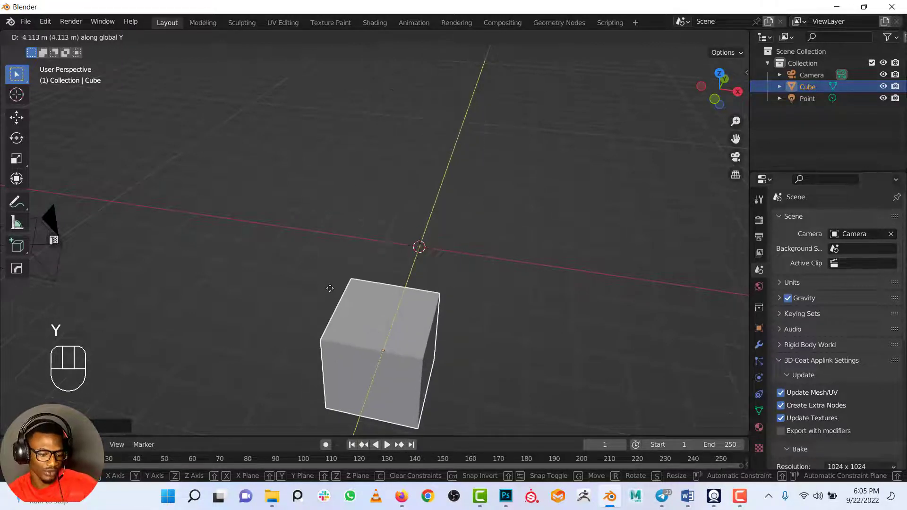
pyautogui.press('z')
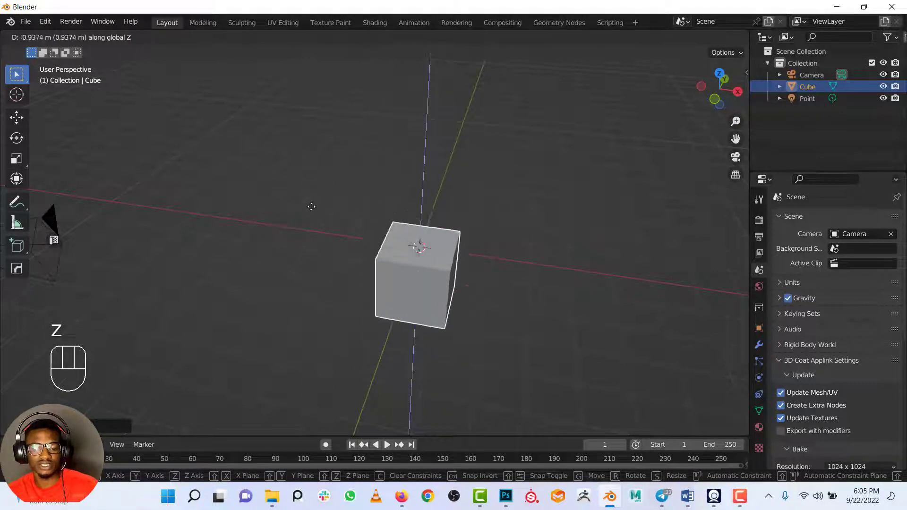
pyautogui.rightClick(328, 146)
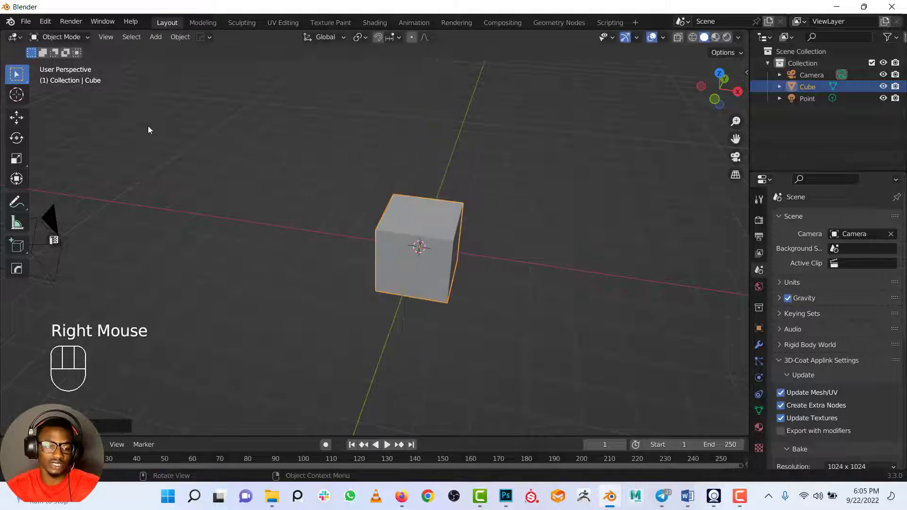
# Nudge the cube slightly along the X axis with the Move tool and cancel the extra free grab.
pyautogui.click(16, 119)
pyautogui.moveTo(459, 254)
pyautogui.mouseDown()
pyautogui.moveTo(438, 254)
pyautogui.moveTo(452, 251)
pyautogui.mouseUp()
pyautogui.press('g')
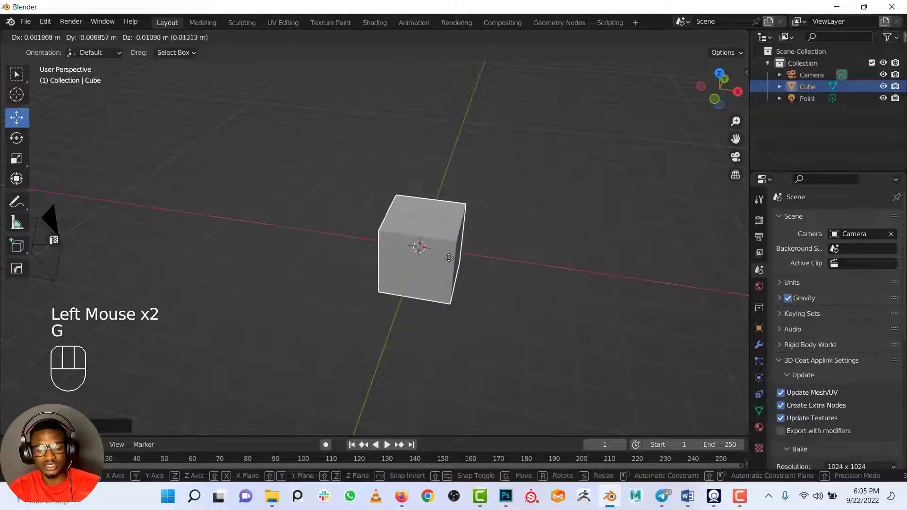
pyautogui.rightClick(449, 225)
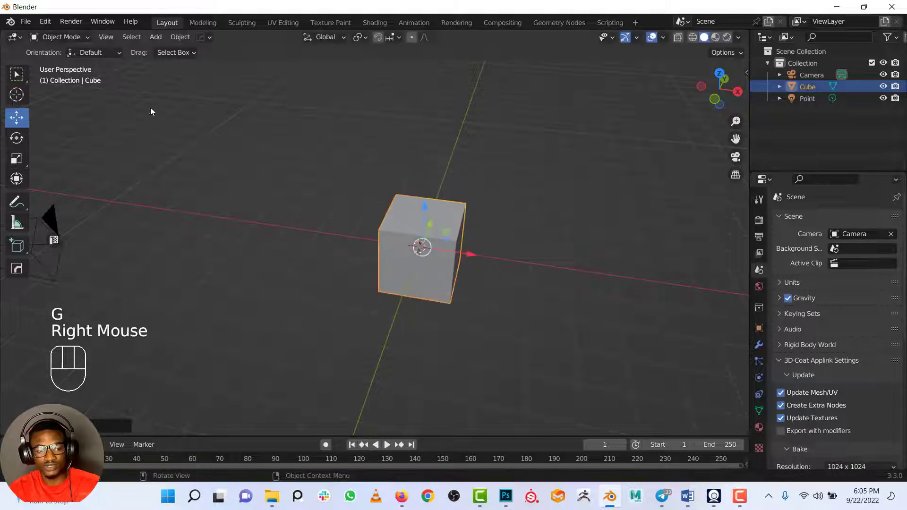
# Try rotating the cube with the Rotate tool and clear its rotation.
pyautogui.click(17, 138)
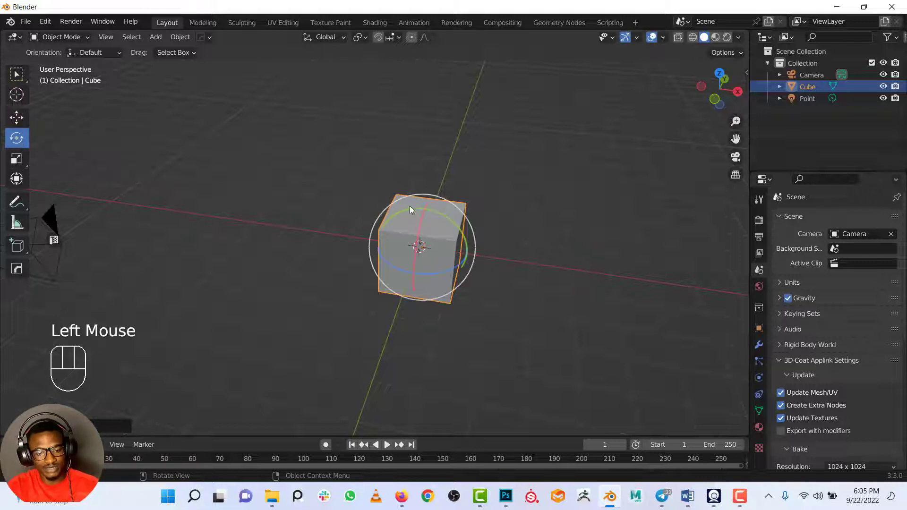
pyautogui.moveTo(429, 208); pyautogui.dragTo(469, 277)
pyautogui.press('r')
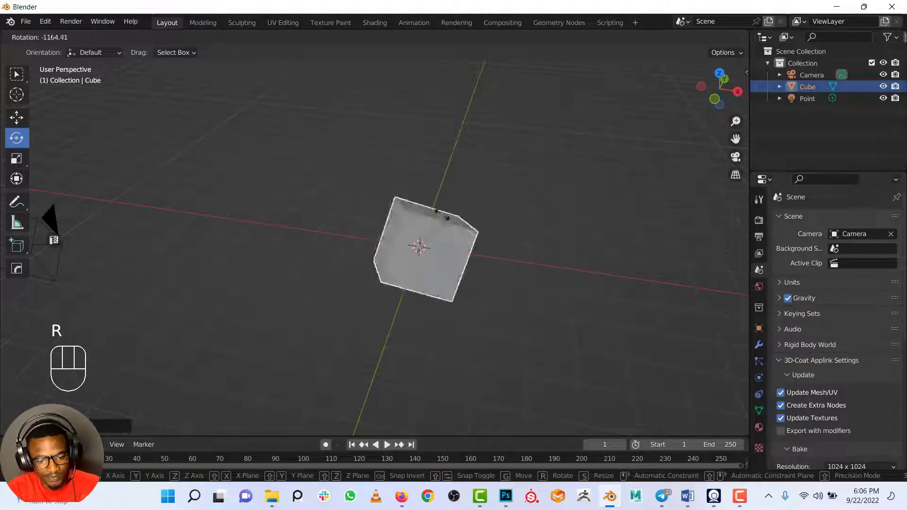
pyautogui.rightClick(405, 181)
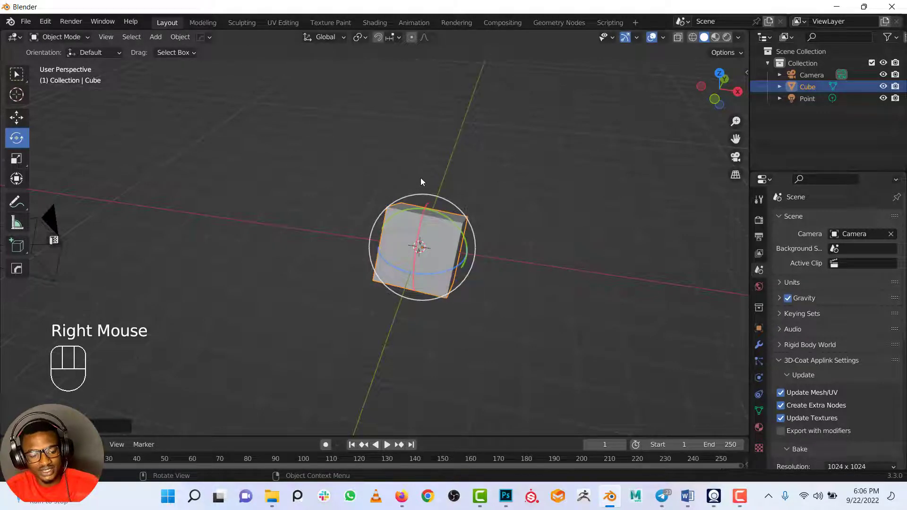
pyautogui.hotkey('alt', 'r')
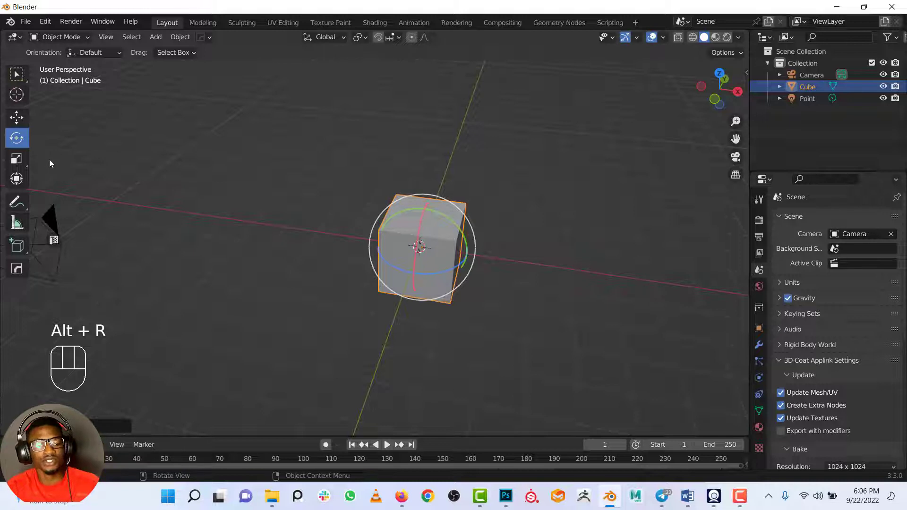
# Stretch the cube into an uneven box along individual axes with the Scale tool.
pyautogui.click(17, 160)
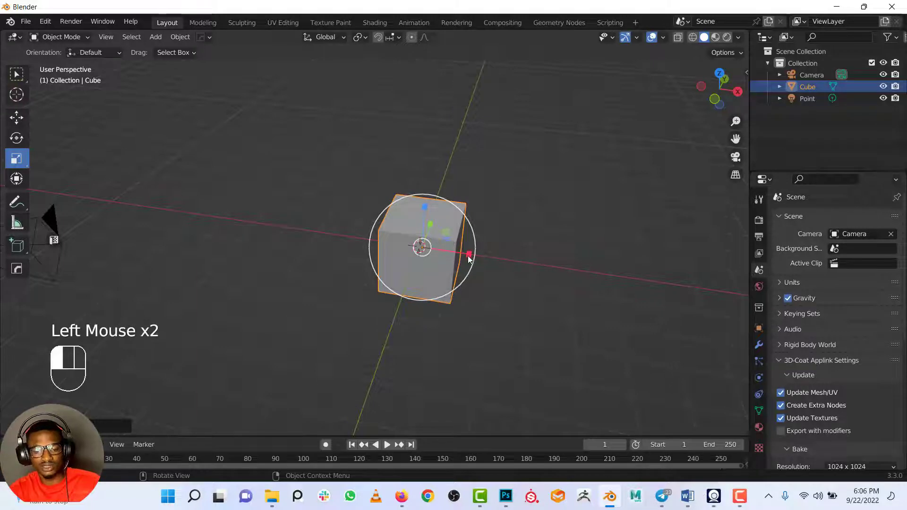
pyautogui.moveTo(469, 259)
pyautogui.mouseDown()
pyautogui.moveTo(642, 278)
pyautogui.moveTo(467, 251)
pyautogui.mouseUp()
pyautogui.moveTo(467, 251); pyautogui.dragTo(497, 286, button='middle')
pyautogui.moveTo(491, 301); pyautogui.dragTo(444, 302)
pyautogui.moveTo(451, 260)
pyautogui.mouseDown()
pyautogui.moveTo(449, 248)
pyautogui.moveTo(446, 257)
pyautogui.mouseUp()
pyautogui.moveTo(446, 258); pyautogui.dragTo(463, 291, button='middle')
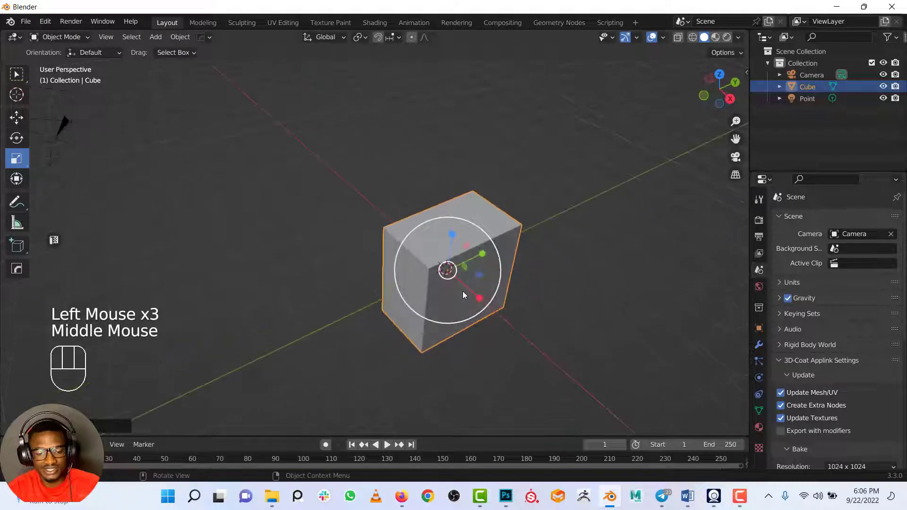
# Try scaling the box along the global X and Y axes, cancelling each attempt.
pyautogui.press('s')
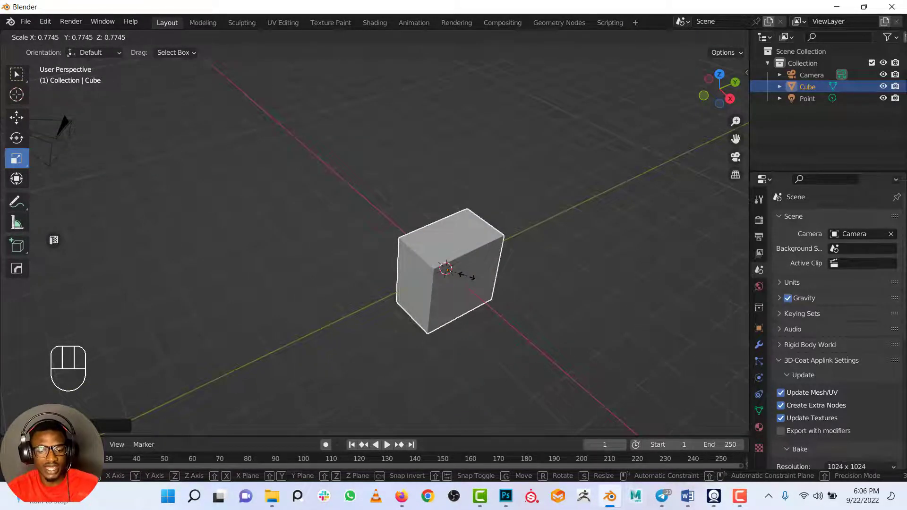
pyautogui.press('x')
pyautogui.rightClick(458, 260)
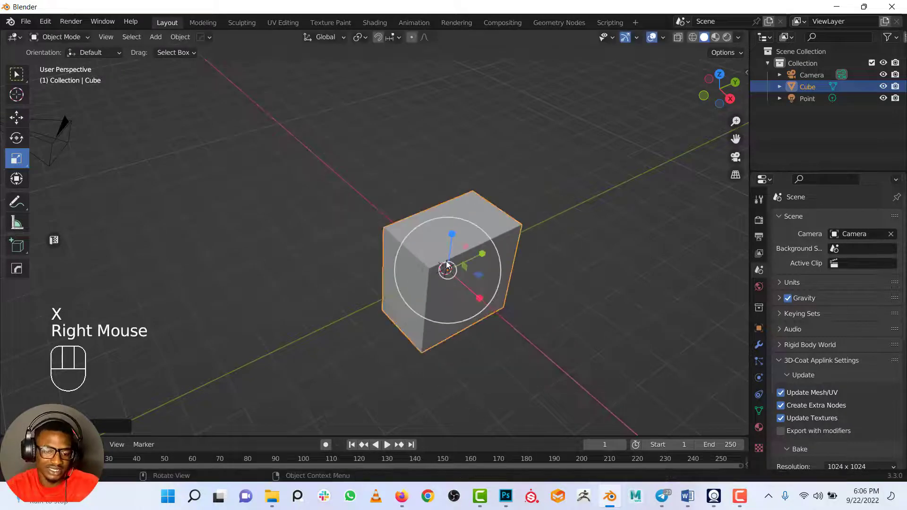
pyautogui.press('s')
pyautogui.press('y')
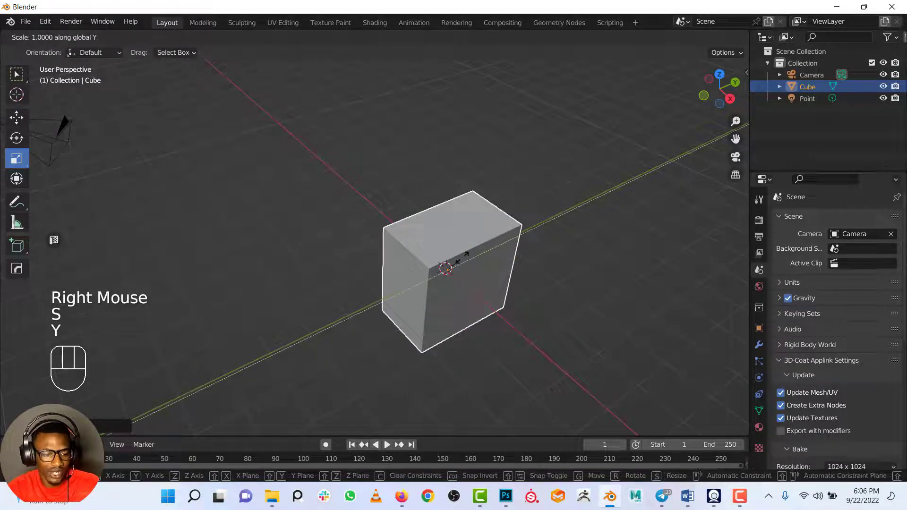
pyautogui.rightClick(511, 318)
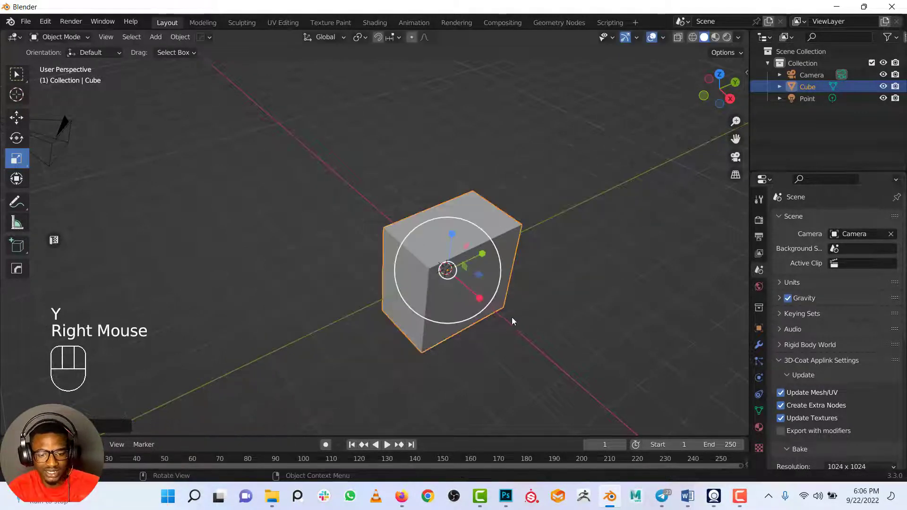
# Flatten the box by scaling it down along the global Z axis.
pyautogui.press('s')
pyautogui.press('z')
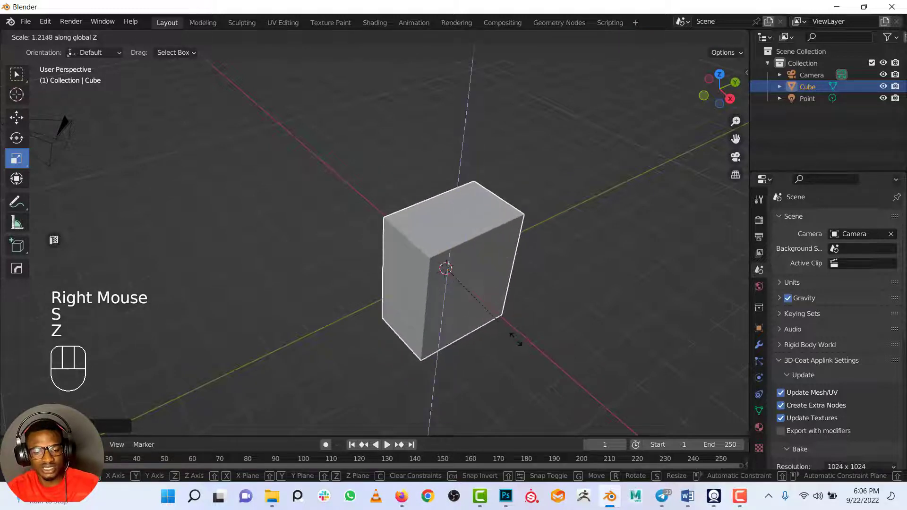
pyautogui.click(462, 315)
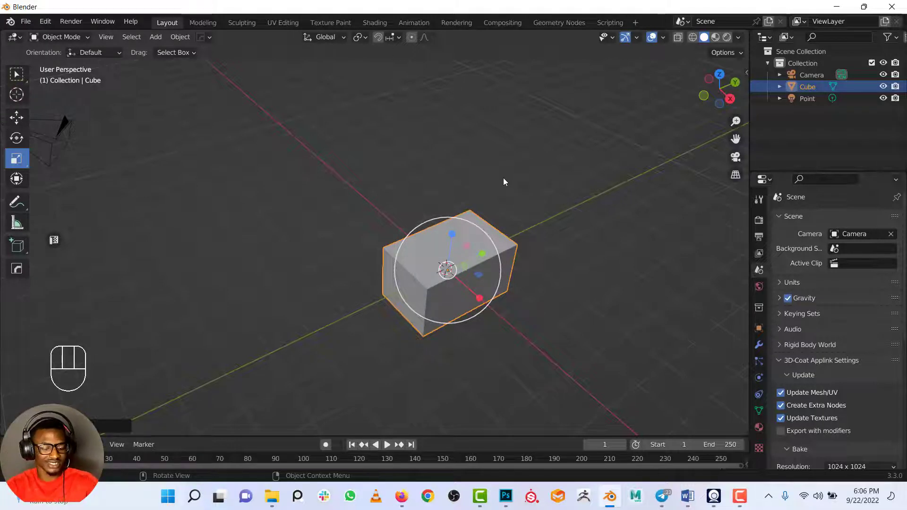
# Clear the cube's scale, rotation and location to restore its default transform.
pyautogui.hotkey('alt', 's')
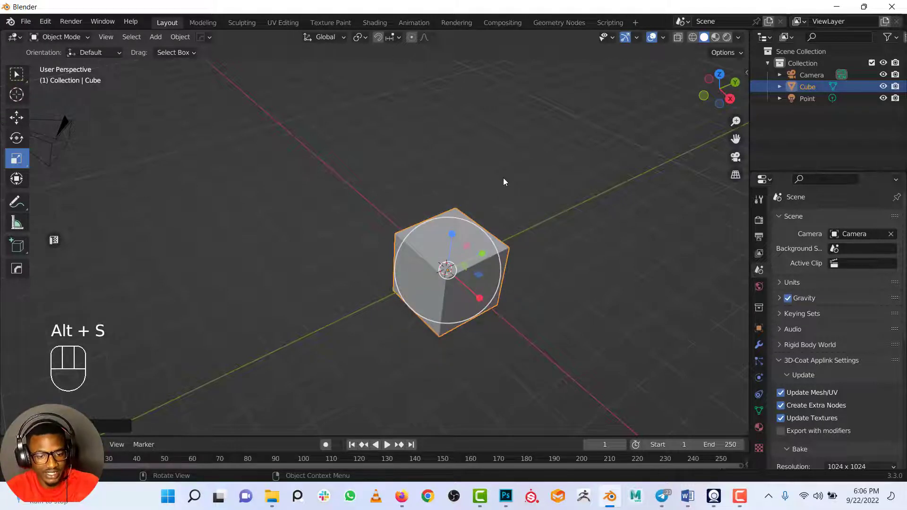
pyautogui.hotkey('alt', 'r')
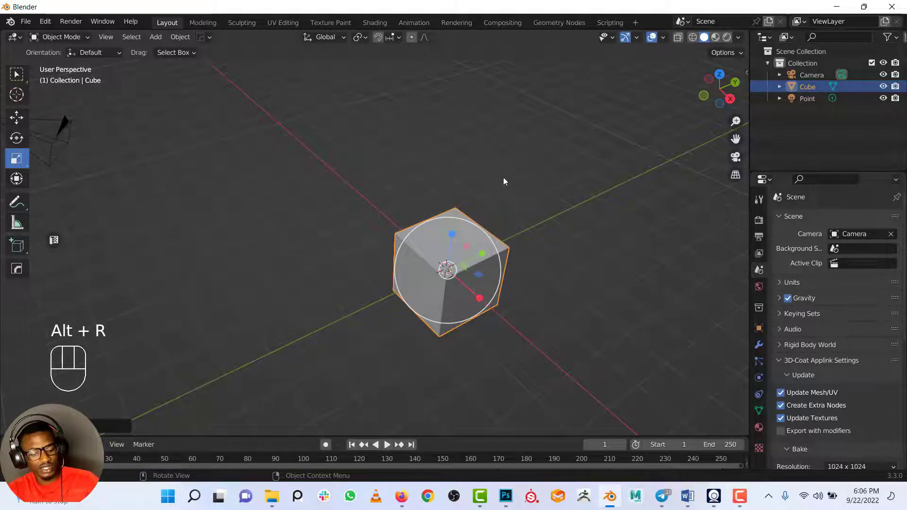
pyautogui.hotkey('alt', 'g')
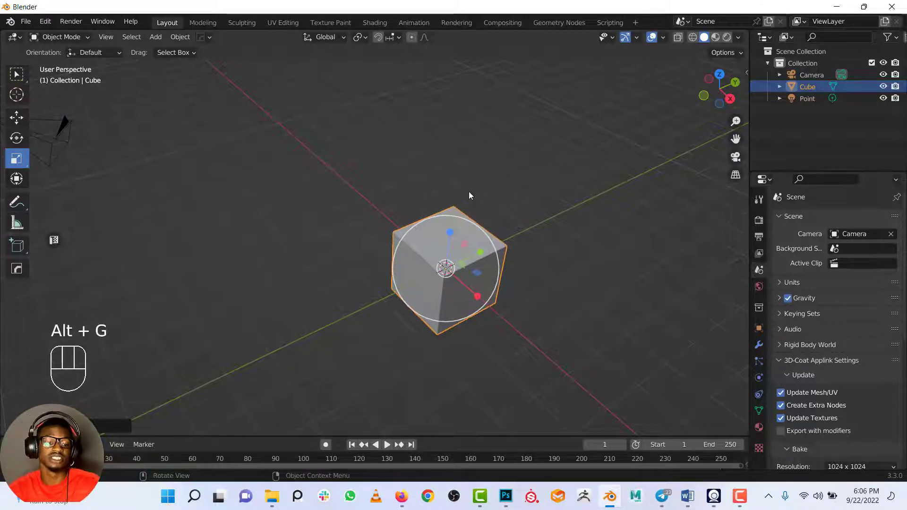
# Add a monkey mesh and move it along the positive X axis until it stands clear of the cube.
pyautogui.scroll(2, 463, 220)
pyautogui.keyDown('shift'); pyautogui.moveTo(486, 261); pyautogui.dragTo(399, 211, button='middle'); pyautogui.keyUp('shift')
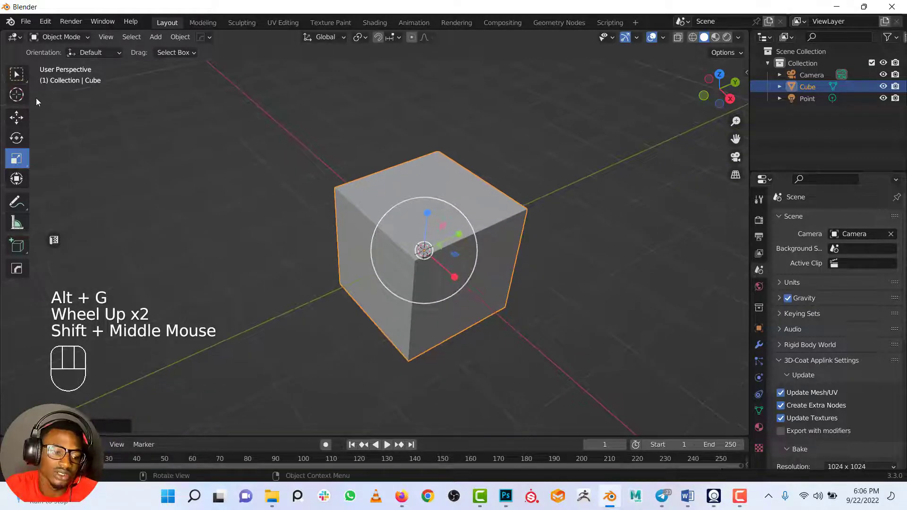
pyautogui.click(24, 123)
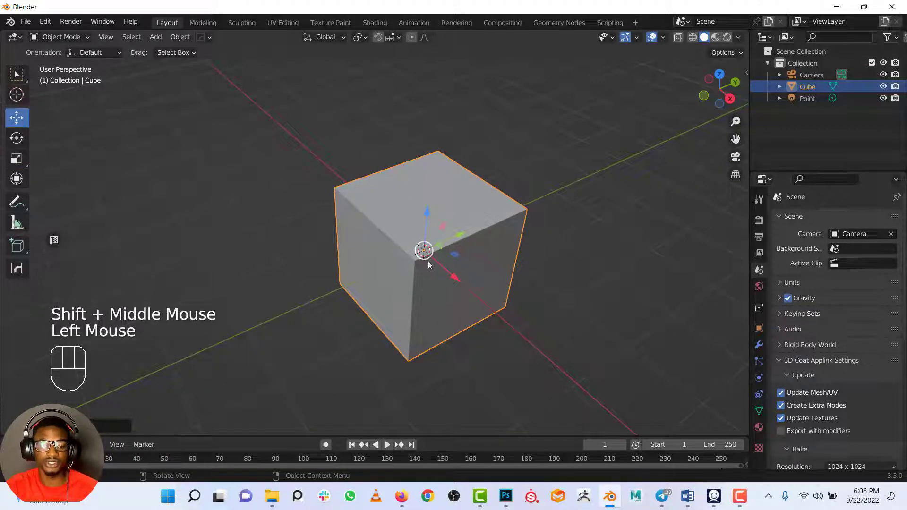
pyautogui.moveTo(427, 260); pyautogui.dragTo(469, 253, button='middle')
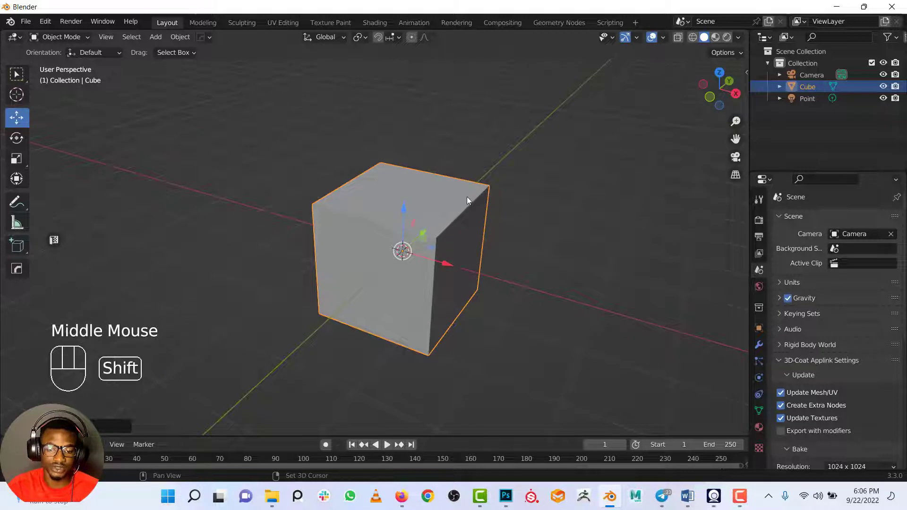
pyautogui.keyDown('shift'); pyautogui.moveTo(466, 200); pyautogui.dragTo(448, 252, button='middle'); pyautogui.keyUp('shift')
pyautogui.scroll(-3, 448, 244)
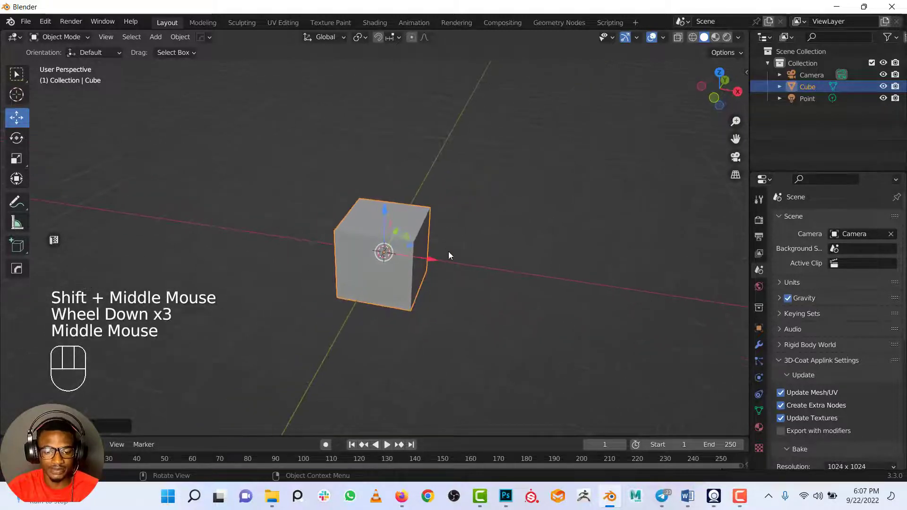
pyautogui.scroll(1, 389, 198)
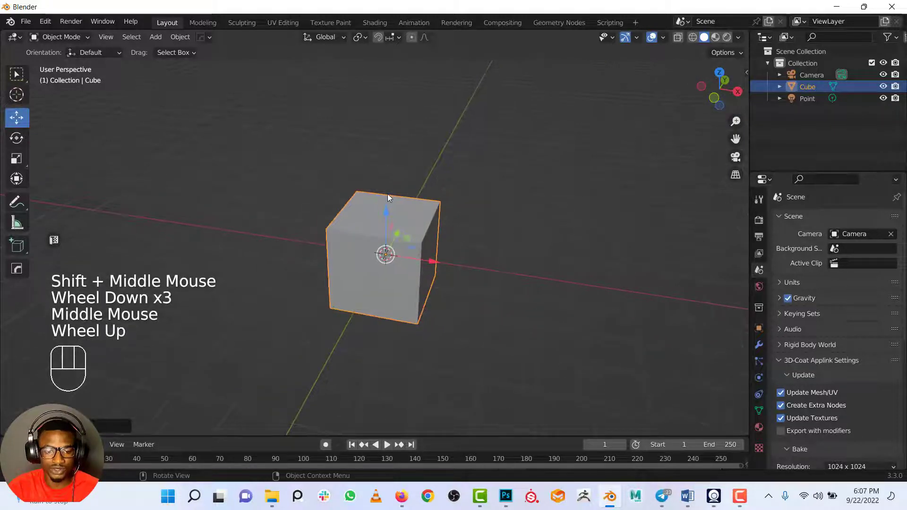
pyautogui.click(158, 38)
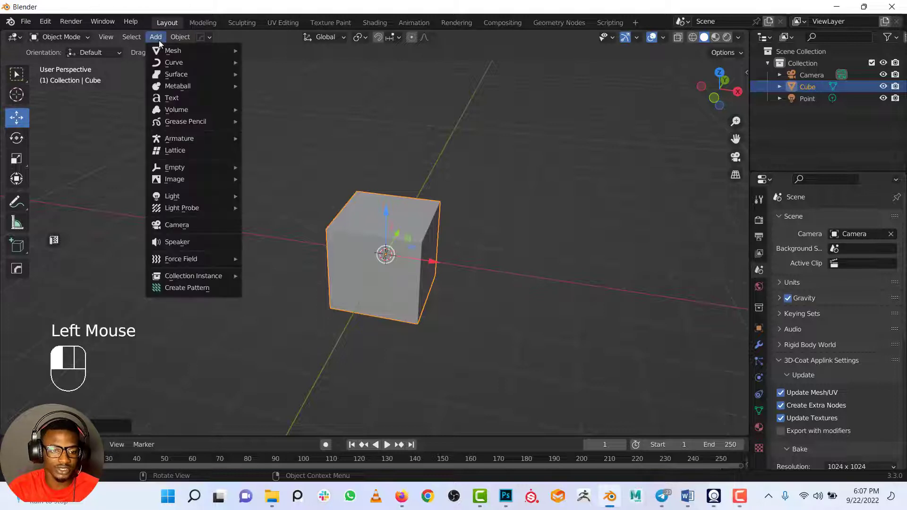
pyautogui.moveTo(171, 53)
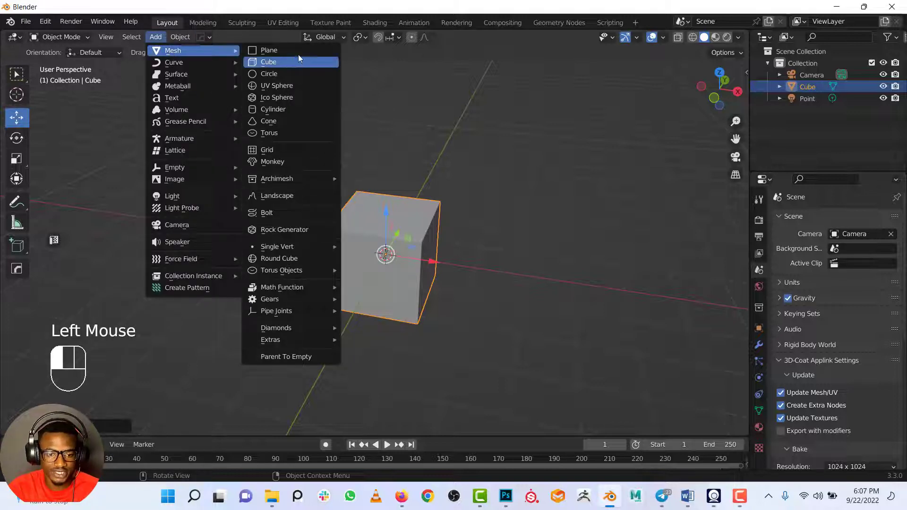
pyautogui.click(268, 165)
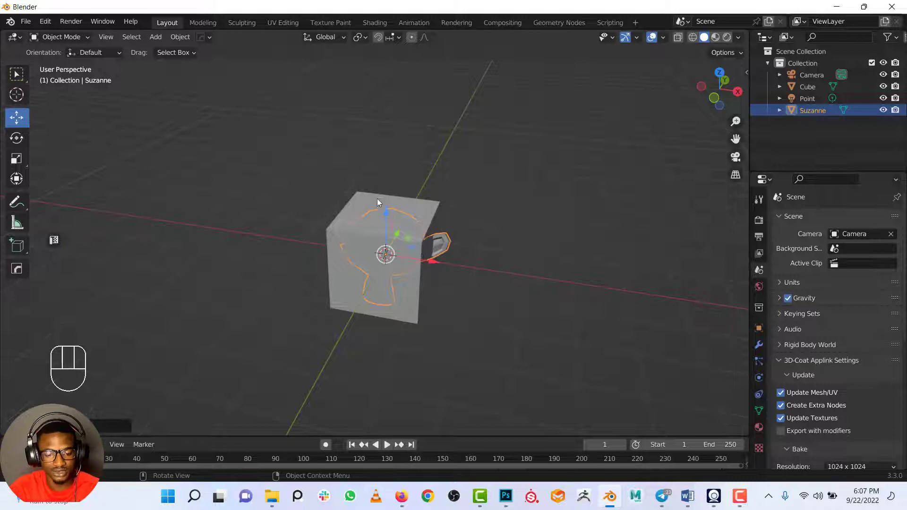
pyautogui.moveTo(433, 263); pyautogui.dragTo(631, 292)
# Add a torus mesh and move it along the negative X axis to the opposite side of the cube from the monkey.
pyautogui.click(156, 37)
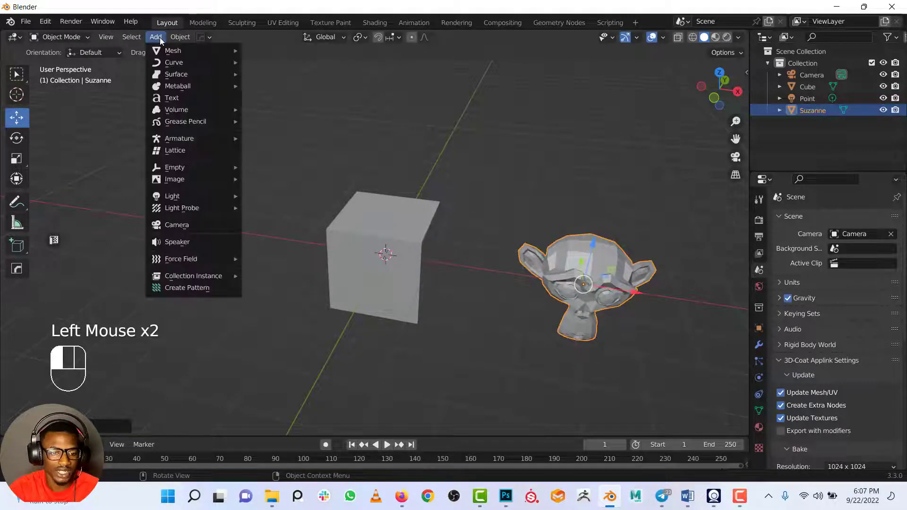
pyautogui.moveTo(178, 51)
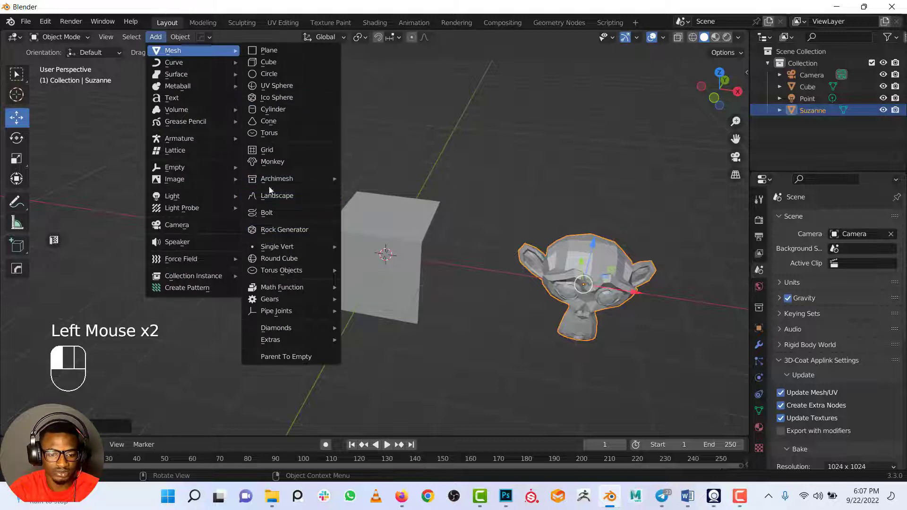
pyautogui.click(272, 134)
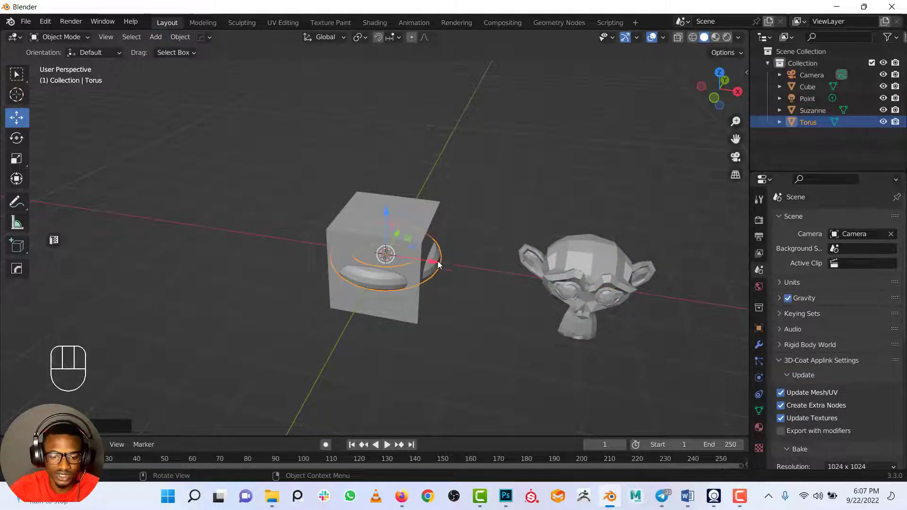
pyautogui.moveTo(437, 264); pyautogui.dragTo(262, 181)
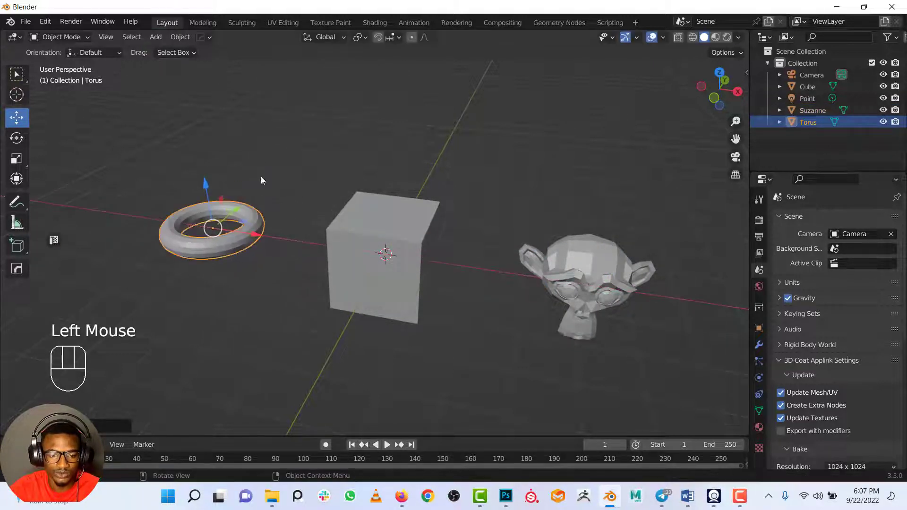
# Add an ico sphere mesh and move it along the positive Y axis, well behind the cube.
pyautogui.click(158, 37)
pyautogui.click(156, 37)
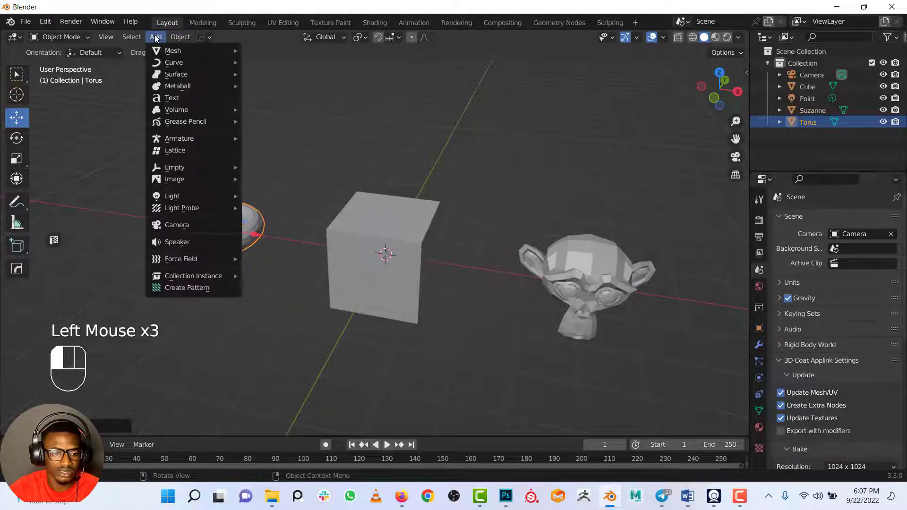
pyautogui.moveTo(199, 51)
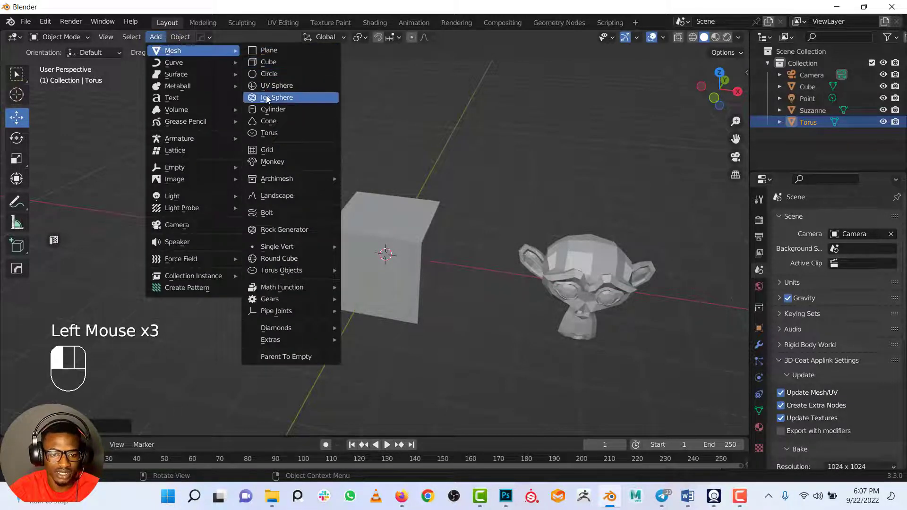
pyautogui.click(281, 100)
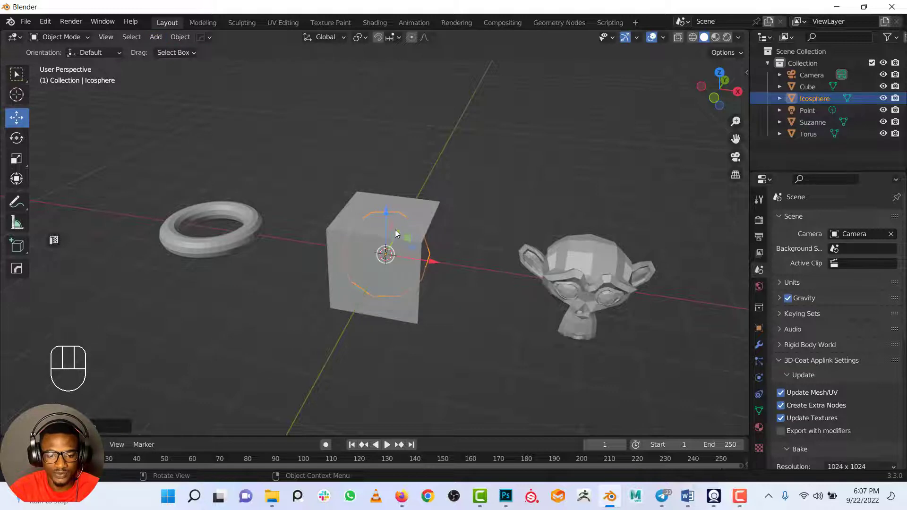
pyautogui.moveTo(395, 233); pyautogui.dragTo(466, 78)
# Move the original cube down along the Z axis so that it clears the world origin.
pyautogui.click(411, 211)
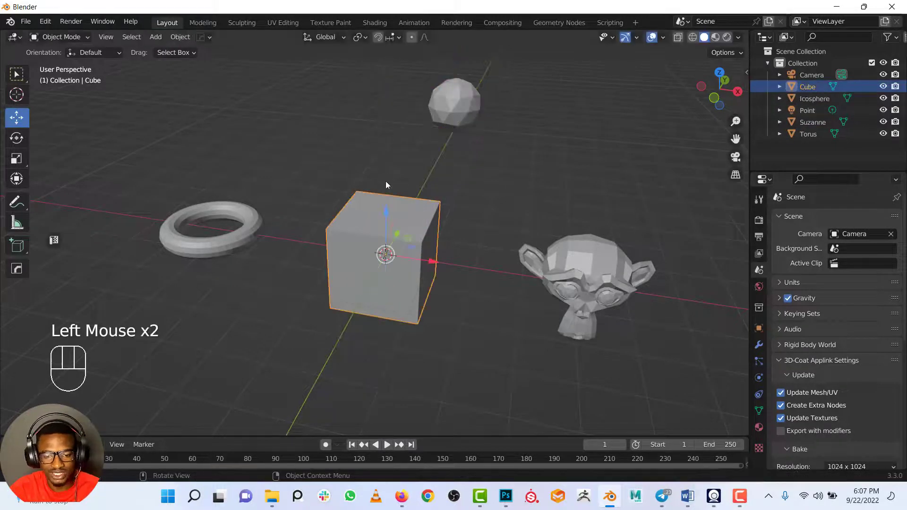
pyautogui.moveTo(384, 207); pyautogui.dragTo(377, 340)
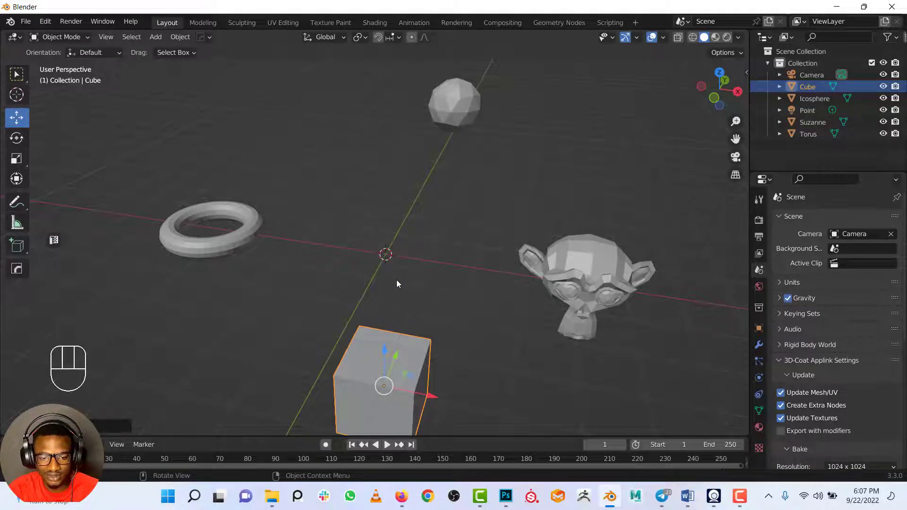
pyautogui.scroll(3, 396, 284)
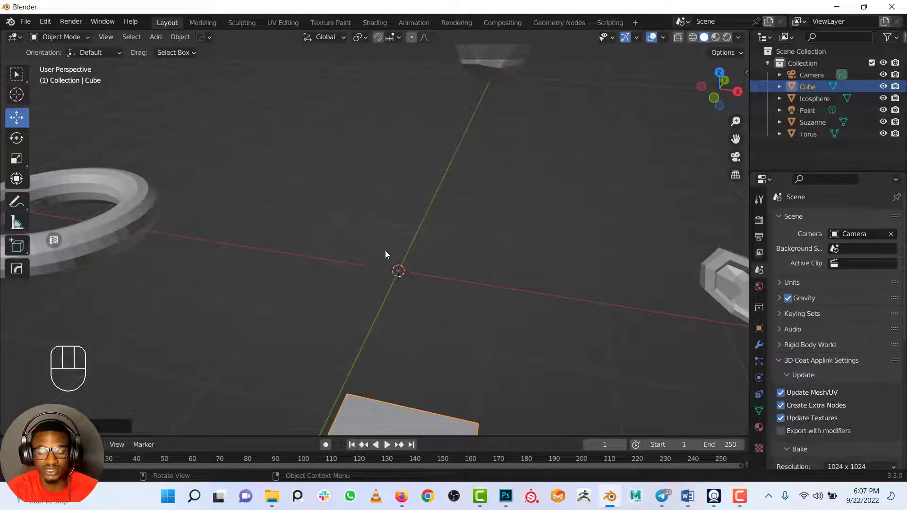
pyautogui.scroll(-3, 386, 254)
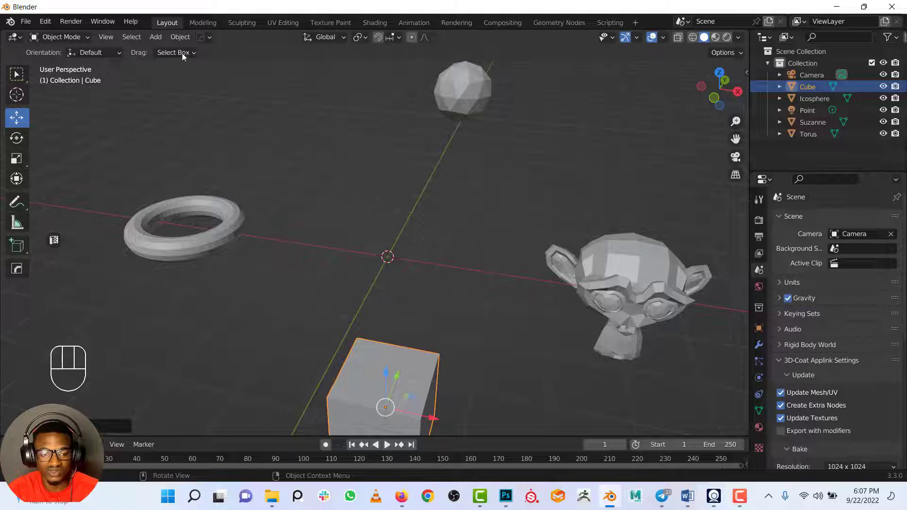
# Add a second cube mesh at the world origin.
pyautogui.click(174, 38)
pyautogui.moveTo(195, 53)
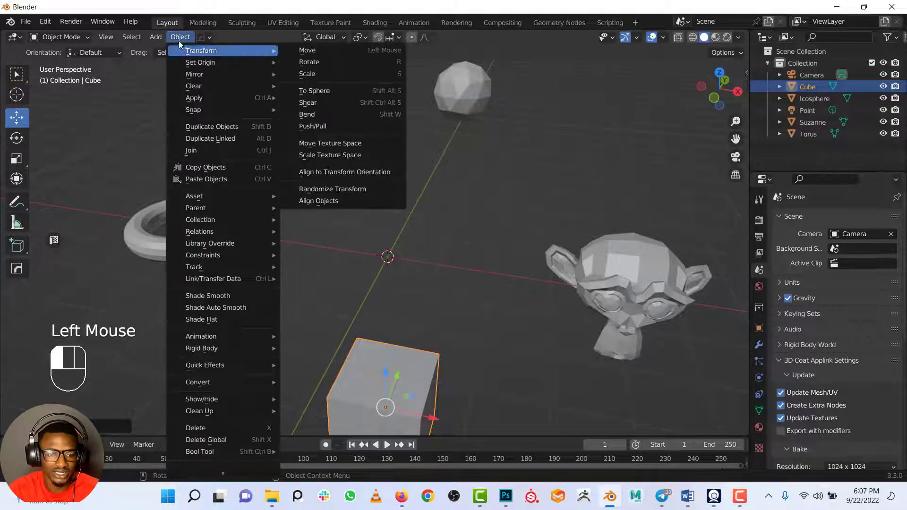
pyautogui.moveTo(155, 37)
pyautogui.click(244, 60)
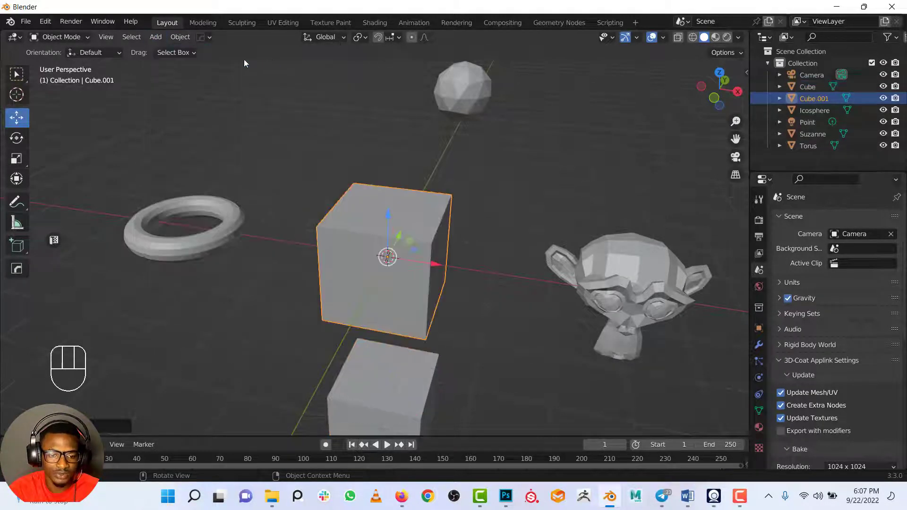
# Add a third cube mesh and move it freely away from the cube at the world origin.
pyautogui.click(159, 37)
pyautogui.moveTo(172, 53)
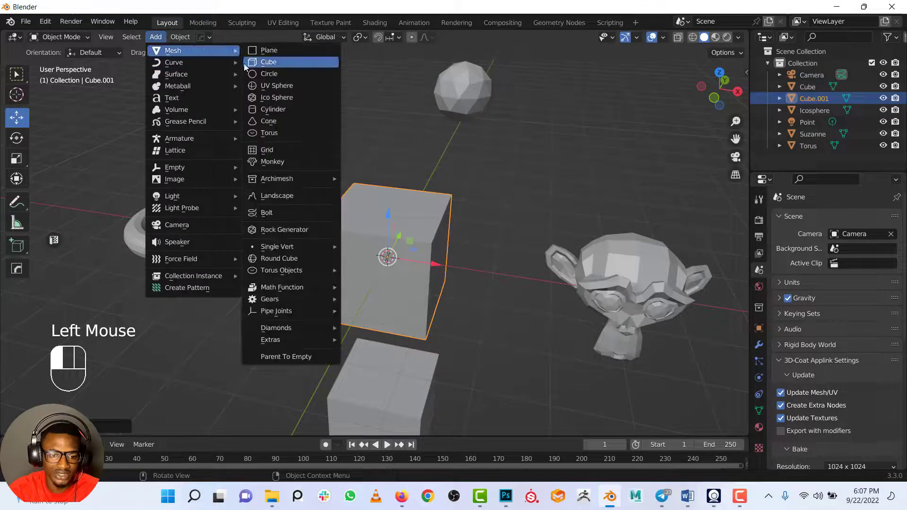
pyautogui.click(254, 61)
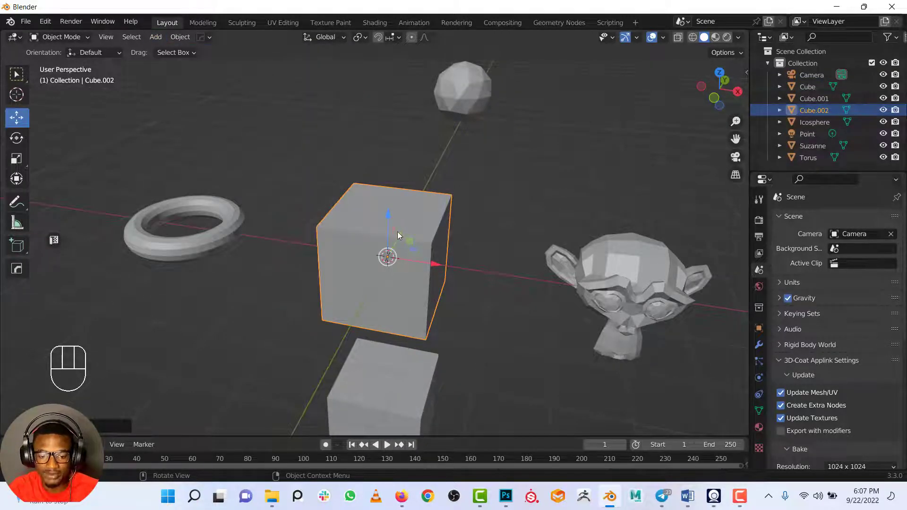
pyautogui.moveTo(387, 257); pyautogui.dragTo(230, 319)
pyautogui.scroll(-2, 340, 283)
pyautogui.moveTo(388, 269); pyautogui.dragTo(452, 228, button='middle')
pyautogui.scroll(2, 395, 252)
pyautogui.scroll(-3, 431, 265)
pyautogui.scroll(3, 468, 244)
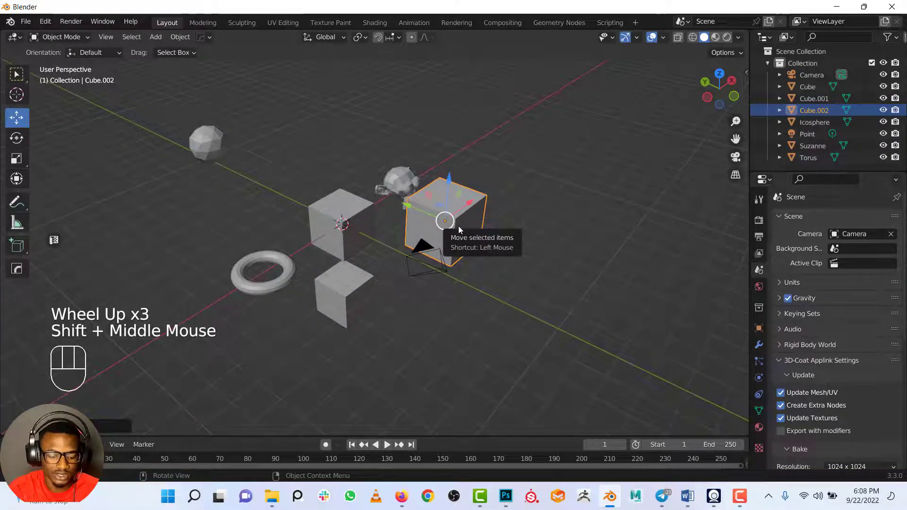
# Delete the third cube, the monkey and the cube at the world origin one after another.
pyautogui.click(430, 196)
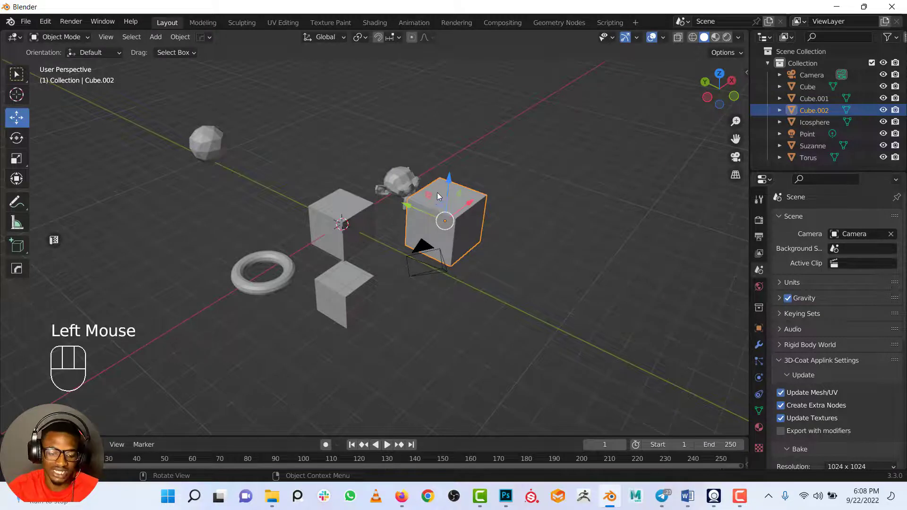
pyautogui.press('x')
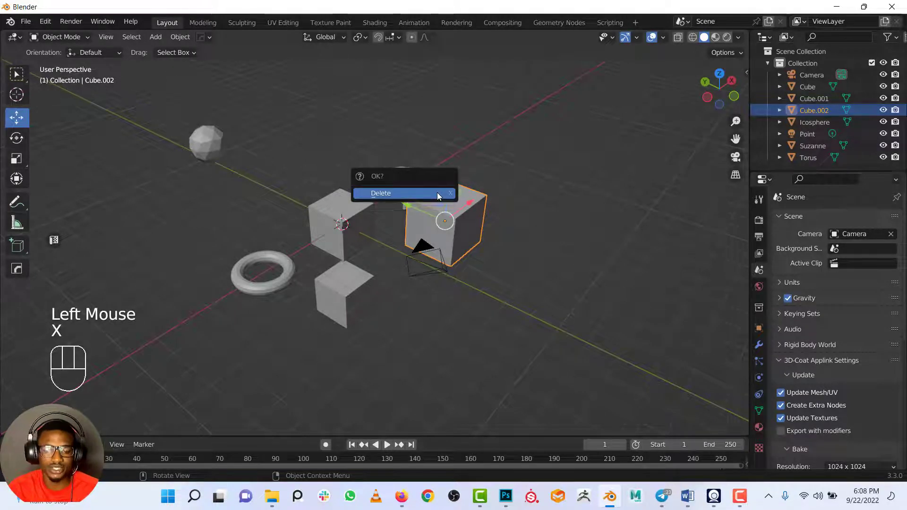
pyautogui.click(437, 191)
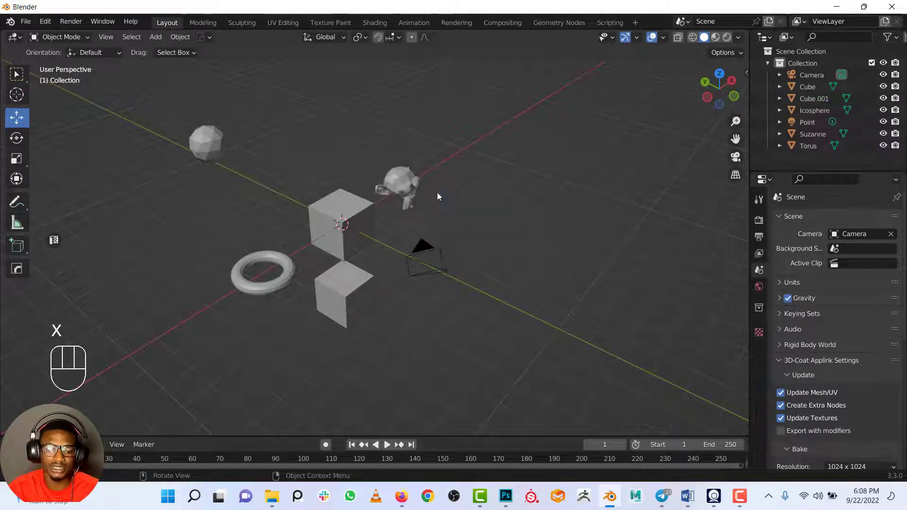
pyautogui.click(400, 174)
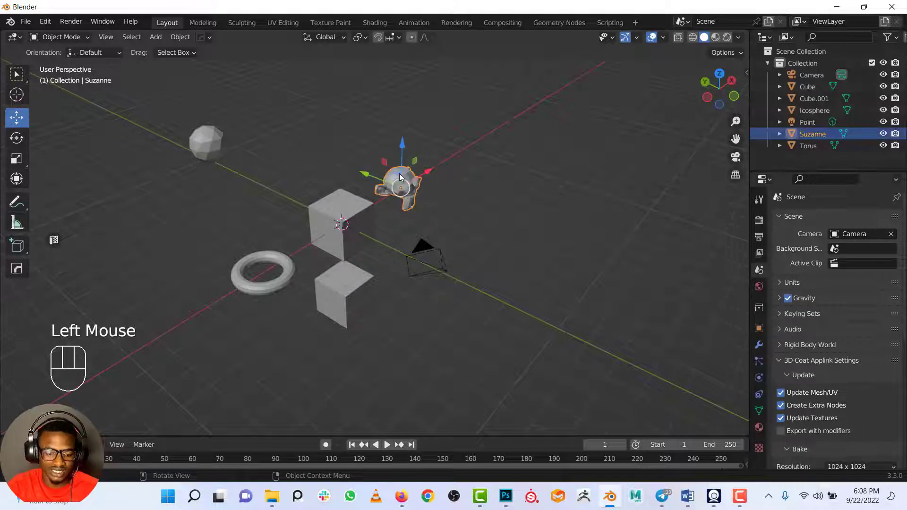
pyautogui.press('x')
pyautogui.click(400, 173)
pyautogui.click(354, 220)
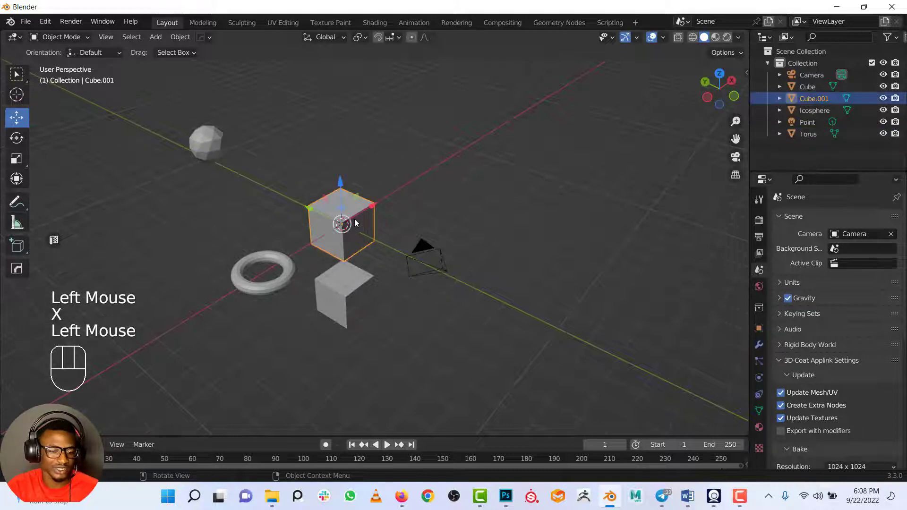
pyautogui.press('x')
pyautogui.click(355, 220)
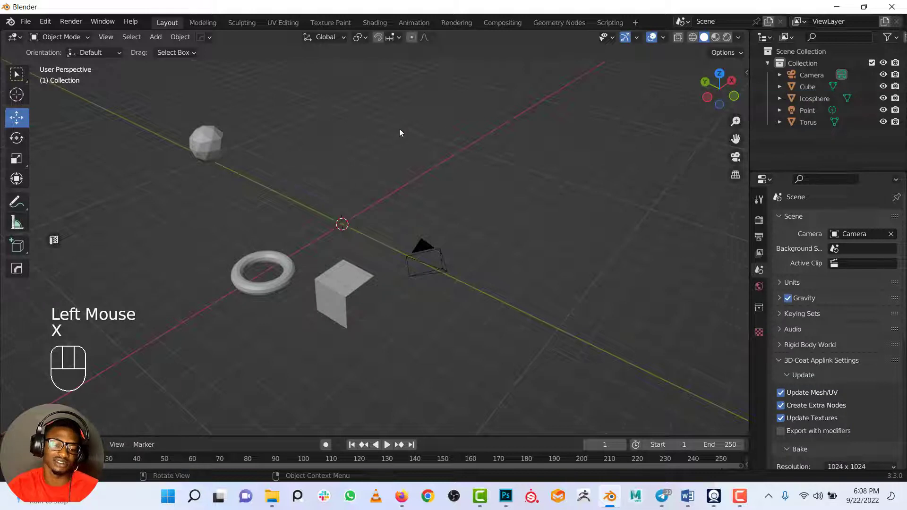
# Undo the deletions of the two cubes and the monkey.
pyautogui.hotkey('ctrl', 'z')
pyautogui.hotkey('ctrl', 'z')
pyautogui.hotkey('ctrl', 'z')
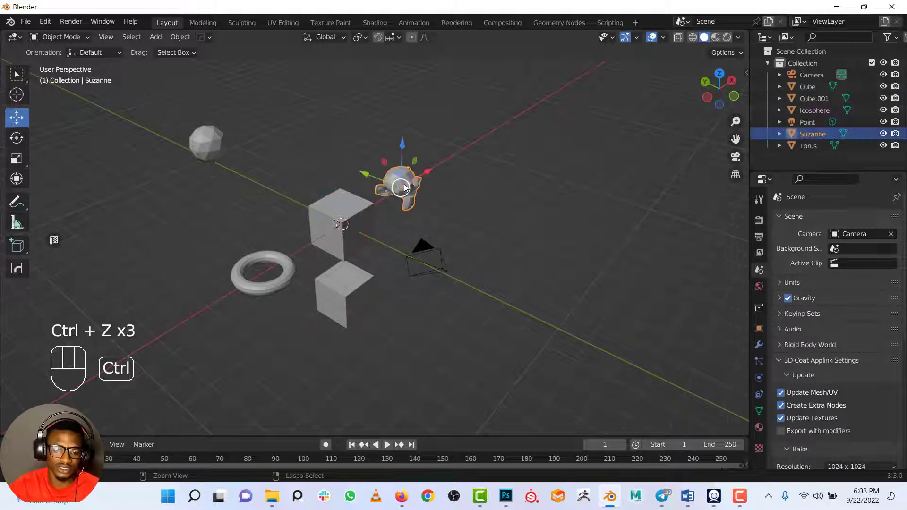
pyautogui.hotkey('ctrl', 'z')
pyautogui.hotkey('ctrl', 'z')
pyautogui.hotkey('ctrl', 'z')
# Select the three cubes, the monkey, the torus and the icosphere together and delete them all at once.
pyautogui.scroll(-2, 451, 241)
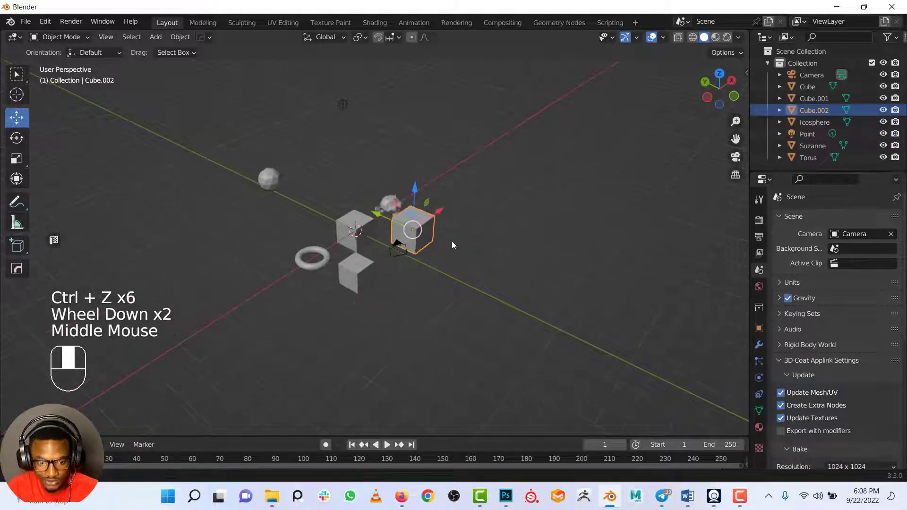
pyautogui.moveTo(452, 241); pyautogui.dragTo(432, 254, button='middle')
pyautogui.scroll(1, 376, 235)
pyautogui.scroll(2, 373, 237)
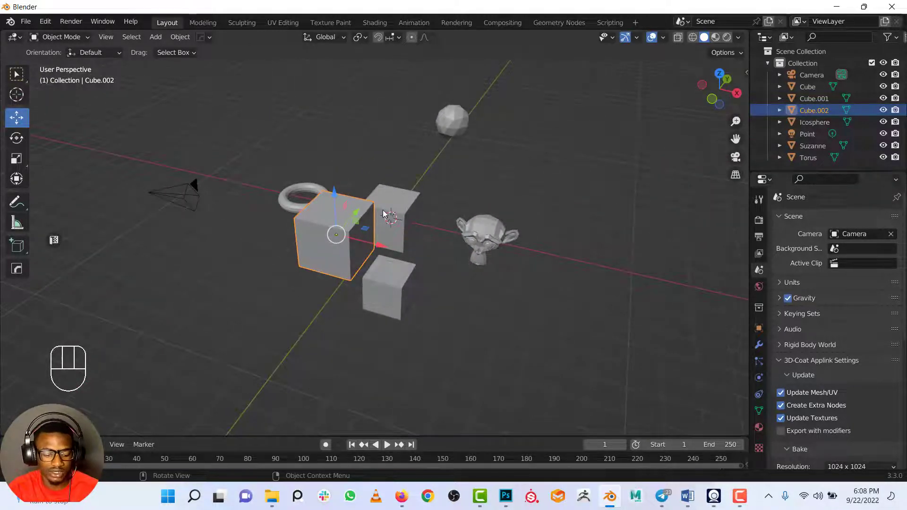
pyautogui.press('shift')
pyautogui.keyDown('shift'); pyautogui.click(407, 211); pyautogui.keyUp('shift')
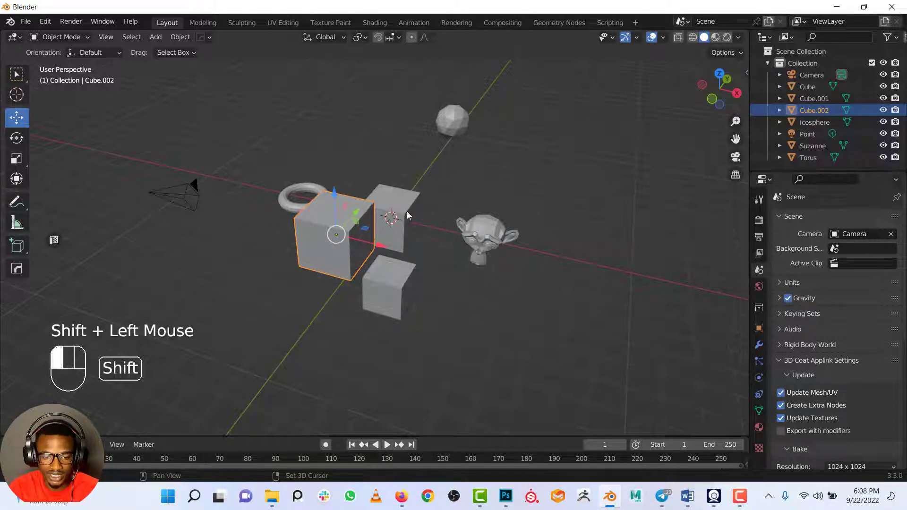
pyautogui.keyDown('shift'); pyautogui.click(485, 228); pyautogui.keyUp('shift')
pyautogui.keyDown('shift'); pyautogui.click(392, 281); pyautogui.keyUp('shift')
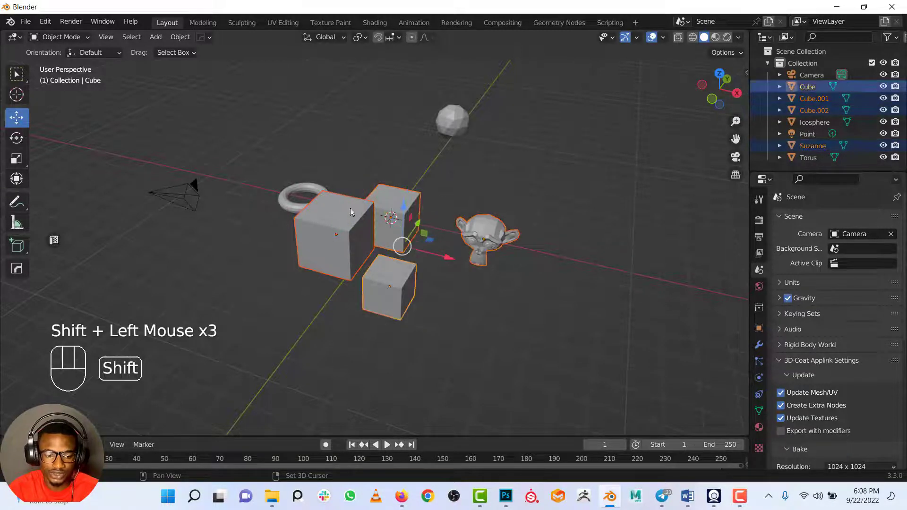
pyautogui.keyDown('shift'); pyautogui.click(314, 191); pyautogui.keyUp('shift')
pyautogui.keyDown('shift'); pyautogui.click(455, 122); pyautogui.keyUp('shift')
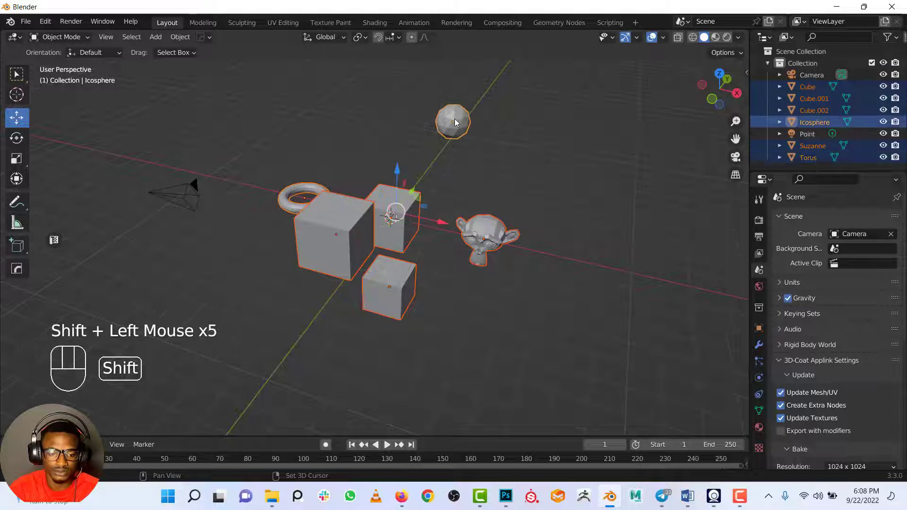
pyautogui.scroll(-1, 419, 187)
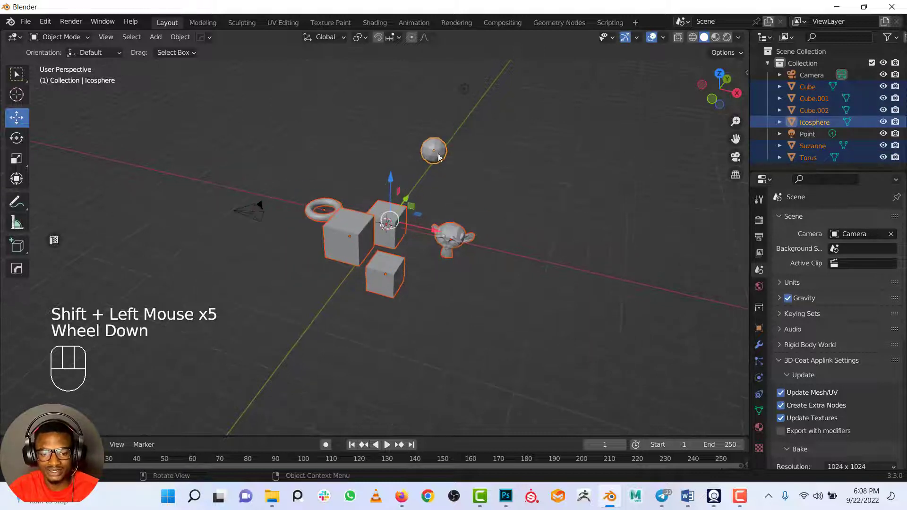
pyautogui.press('x')
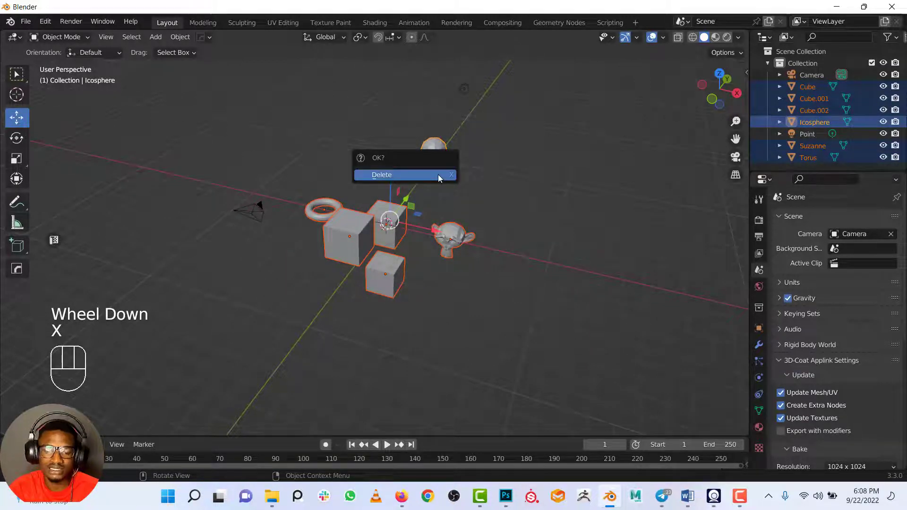
pyautogui.click(425, 175)
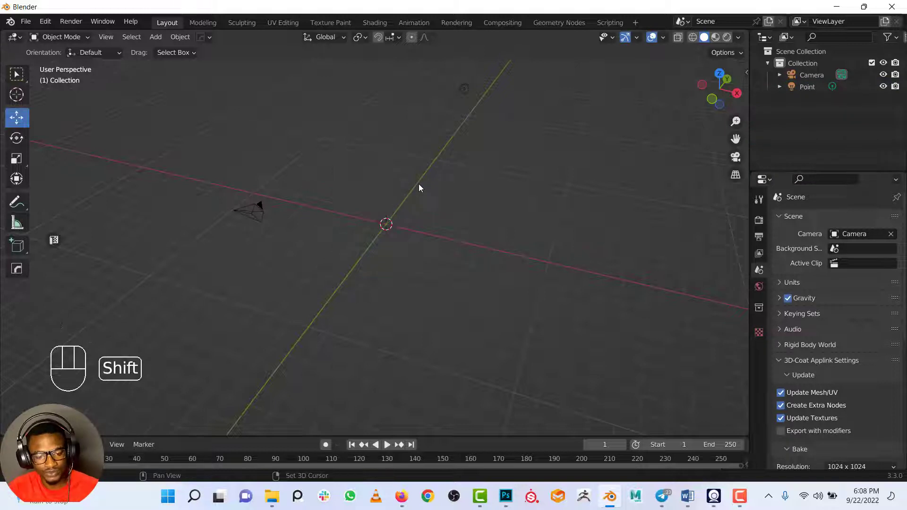
# Add a cube mesh at the world origin and move it along the positive X axis.
pyautogui.hotkey('shift', 'a')
pyautogui.moveTo(418, 184)
pyautogui.click(454, 191)
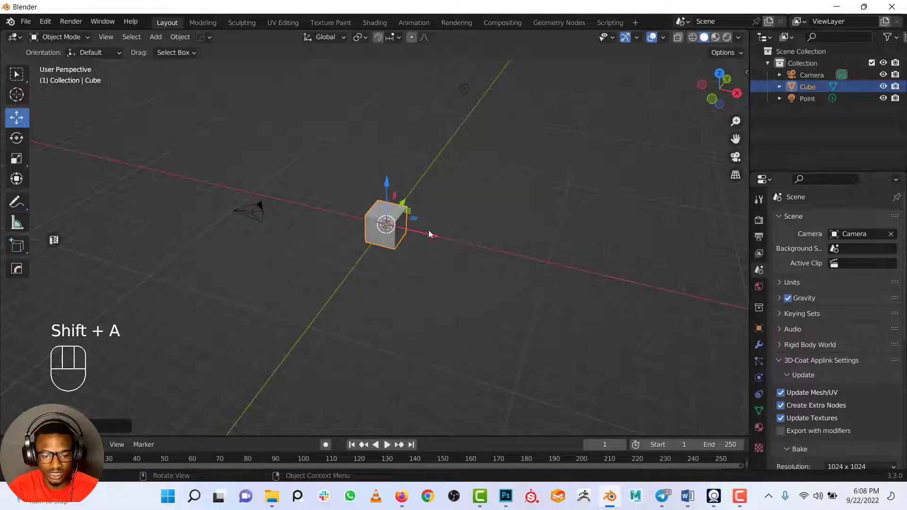
pyautogui.moveTo(429, 230); pyautogui.dragTo(543, 244)
# Add a plane mesh at the world origin and move it along the negative Y axis.
pyautogui.hotkey('shift', 'a')
pyautogui.moveTo(384, 217)
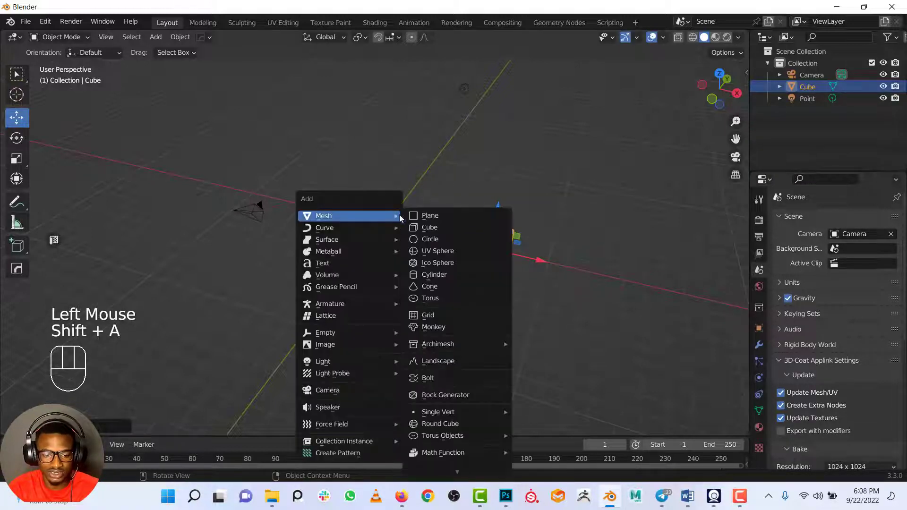
pyautogui.click(427, 215)
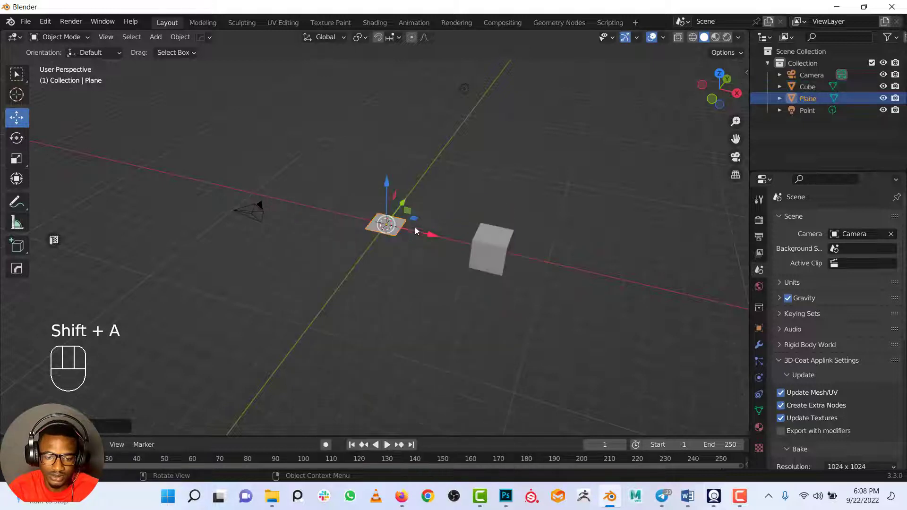
pyautogui.moveTo(404, 204); pyautogui.dragTo(339, 283)
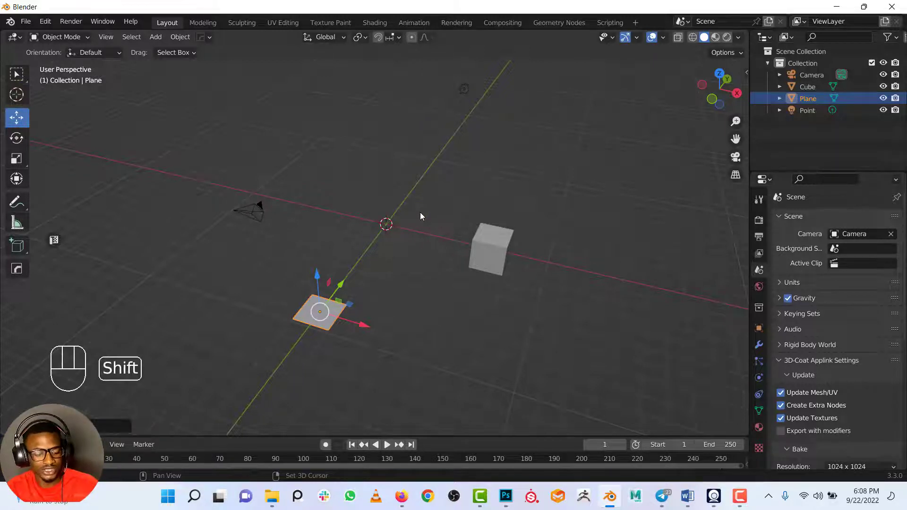
# Add an ico sphere mesh at the world origin between the plane and the cube.
pyautogui.hotkey('shift', 'a')
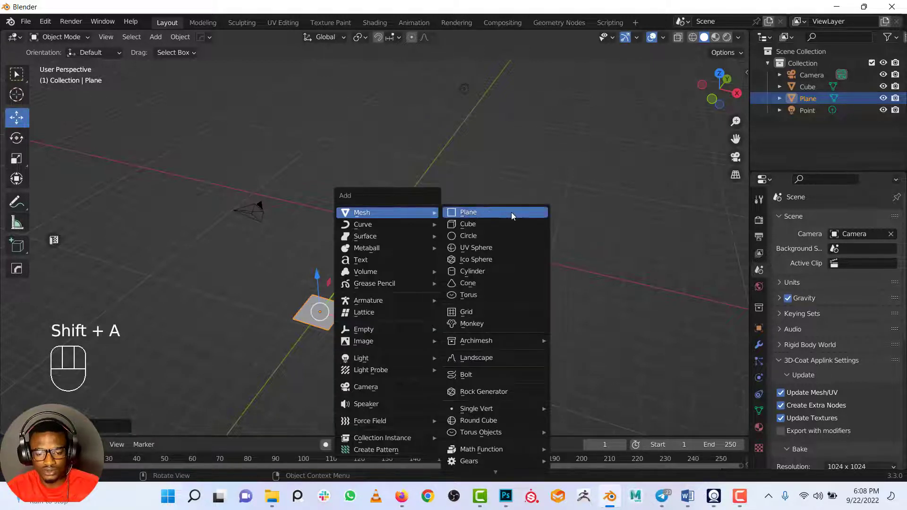
pyautogui.click(477, 259)
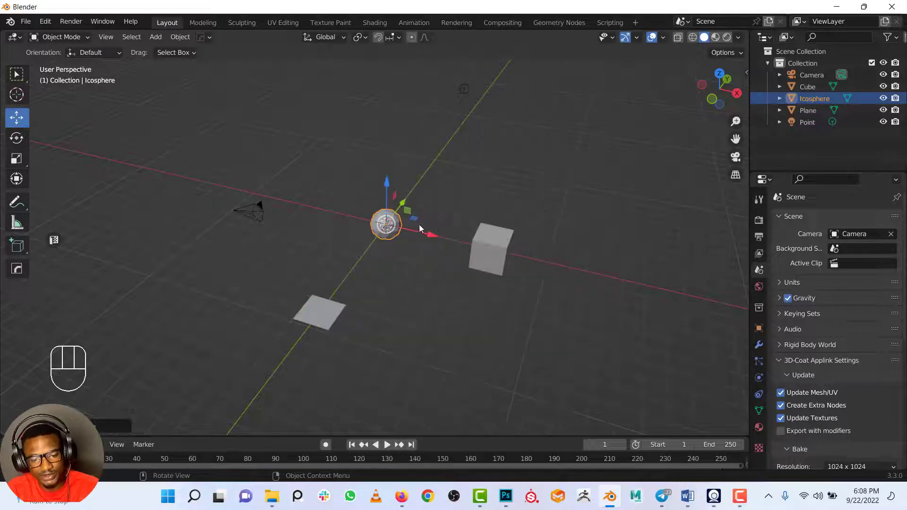
pyautogui.scroll(-2, 444, 165)
pyautogui.scroll(3, 446, 209)
pyautogui.moveTo(429, 213); pyautogui.dragTo(437, 213, button='middle')
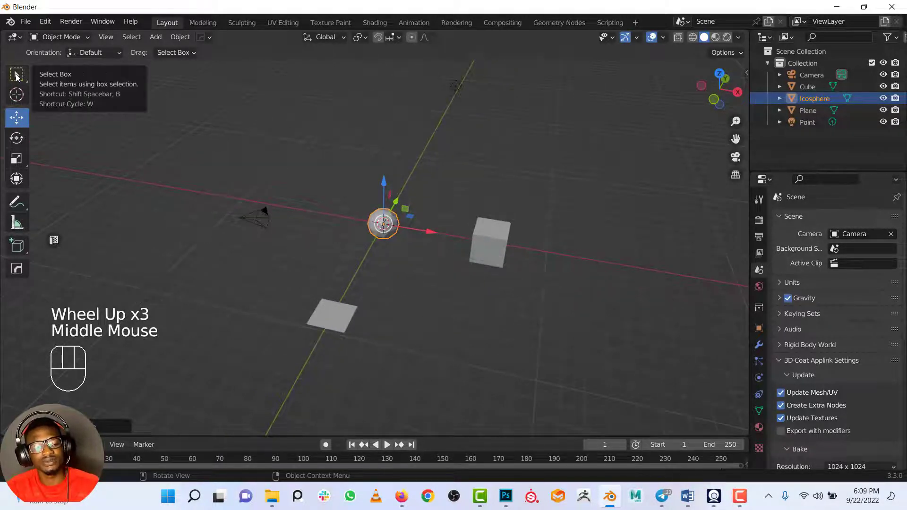
# Box-select the cube, plane, icosphere, camera and light with the Select Box tool and delete them.
pyautogui.click(11, 77)
pyautogui.scroll(-1, 336, 136)
pyautogui.scroll(-1, 335, 136)
pyautogui.moveTo(257, 112); pyautogui.dragTo(574, 321)
pyautogui.press('x')
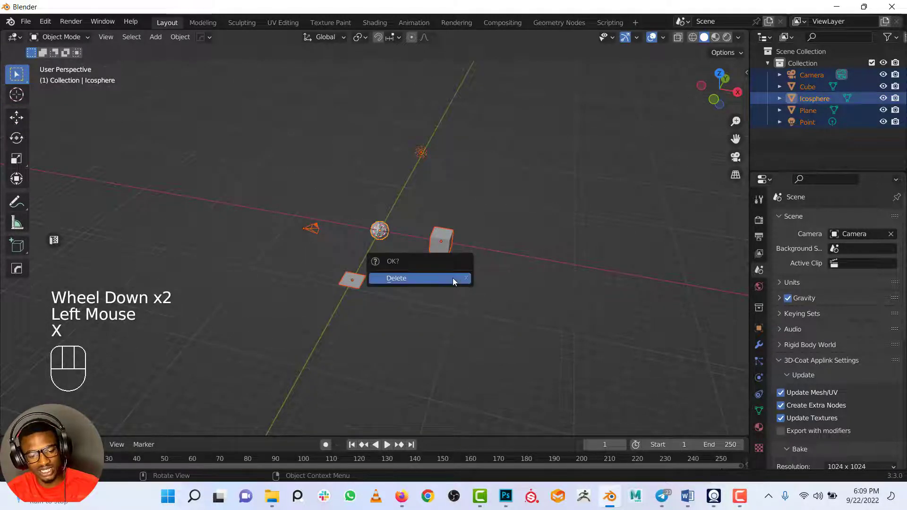
pyautogui.click(453, 277)
pyautogui.scroll(1, 429, 238)
pyautogui.scroll(3, 442, 230)
pyautogui.keyDown('shift'); pyautogui.moveTo(453, 223); pyautogui.dragTo(441, 283, button='middle'); pyautogui.keyUp('shift')
pyautogui.scroll(1, 392, 277)
pyautogui.scroll(2, 415, 261)
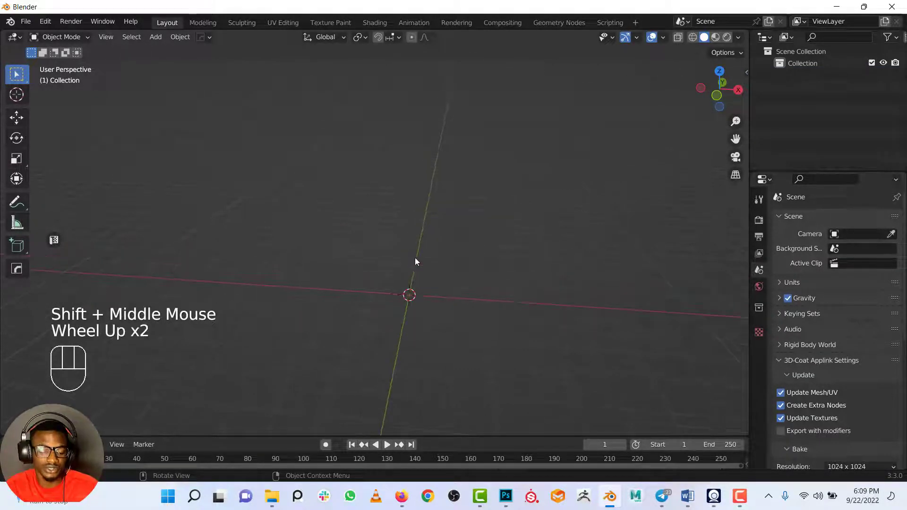